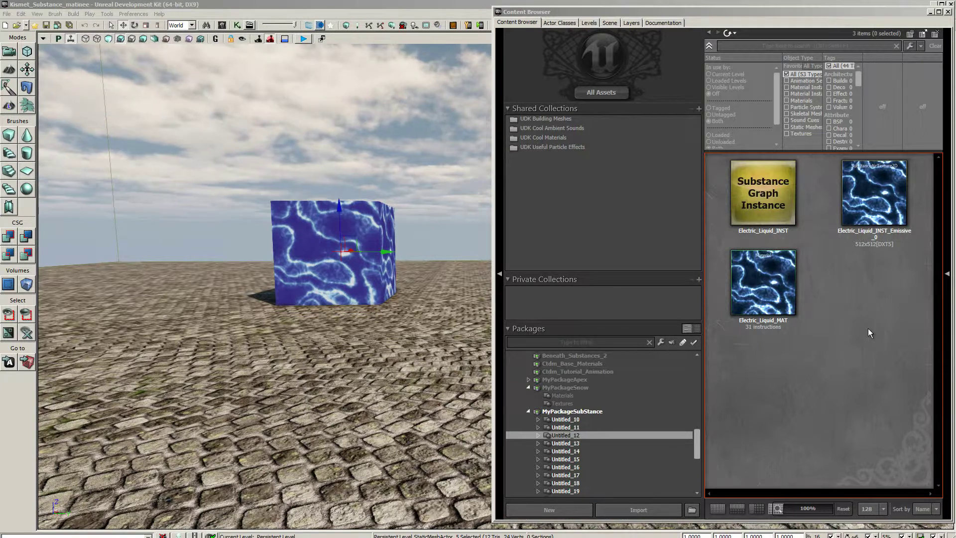
Step: Open the Electric_Liquid_INST graph instance, raise its Glow Intensity to 0.90, and close the editor
left_click(765, 183)
double_click(764, 183)
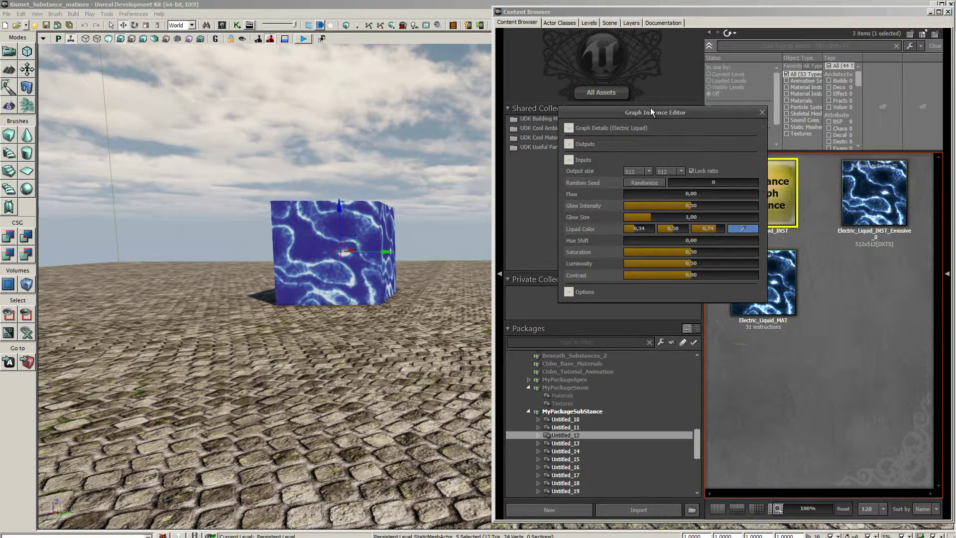
left_click_drag(631, 111, 668, 118)
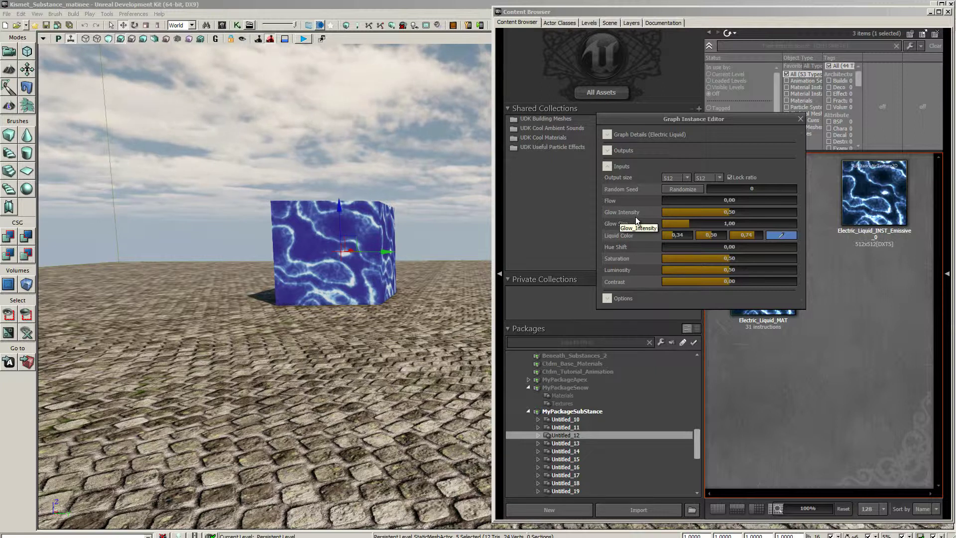
left_click_drag(728, 213, 784, 222)
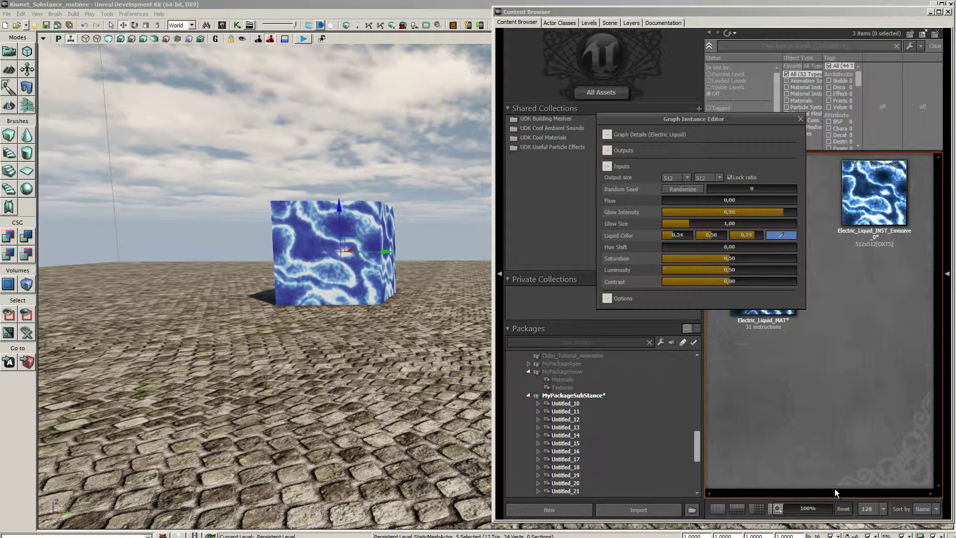
left_click(801, 118)
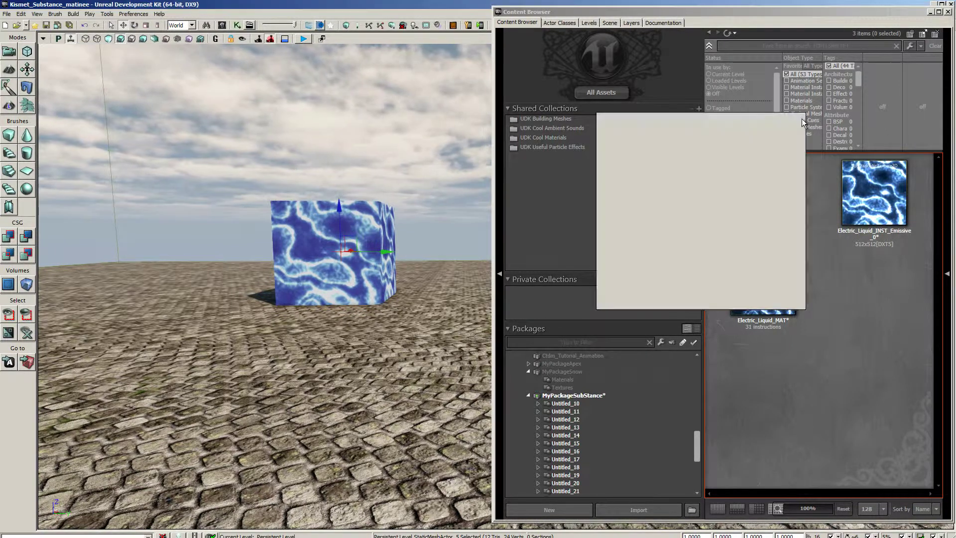
Step: Place a SubstanceAirGraphActor from the Uncategorized actor classes on the ground in front of the cube
left_click(560, 24)
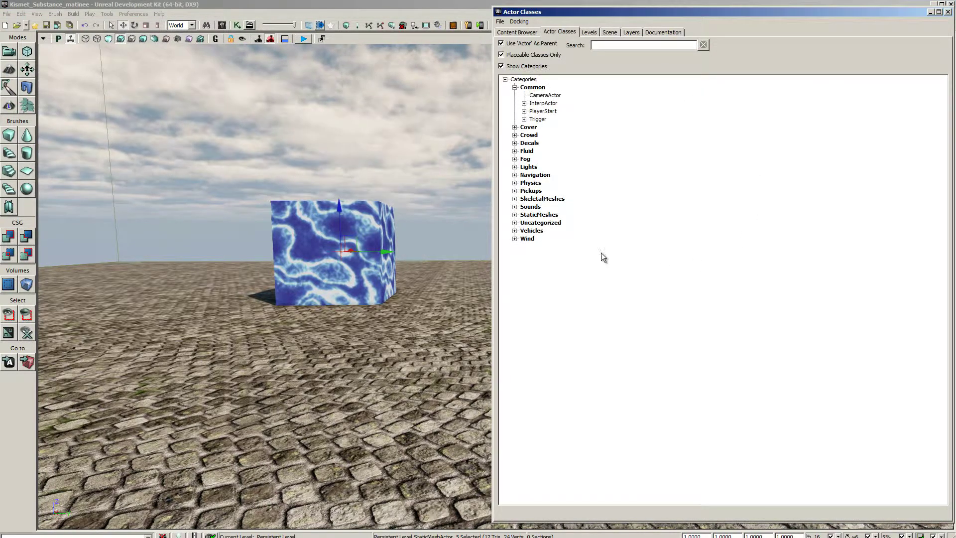
left_click(515, 222)
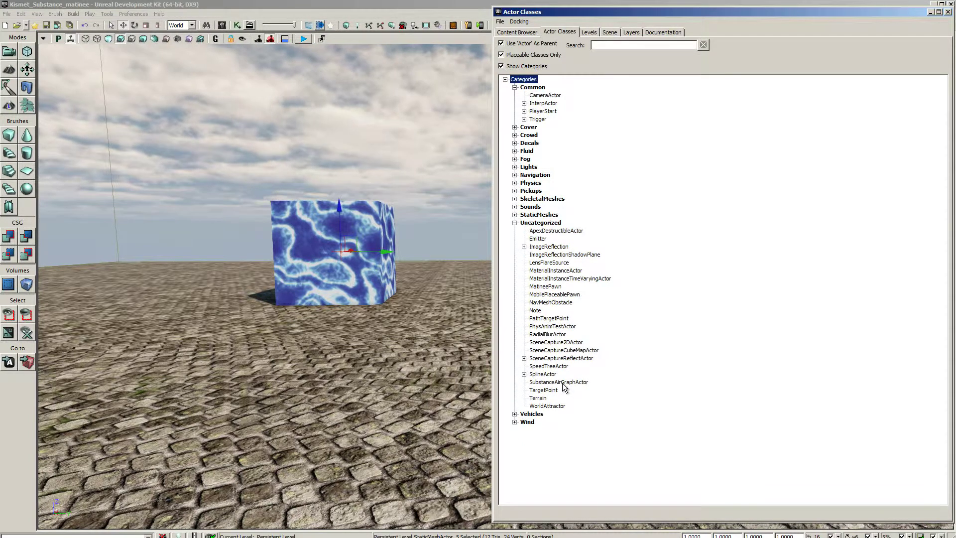
left_click_drag(563, 383, 315, 363)
left_click_drag(546, 383, 307, 347)
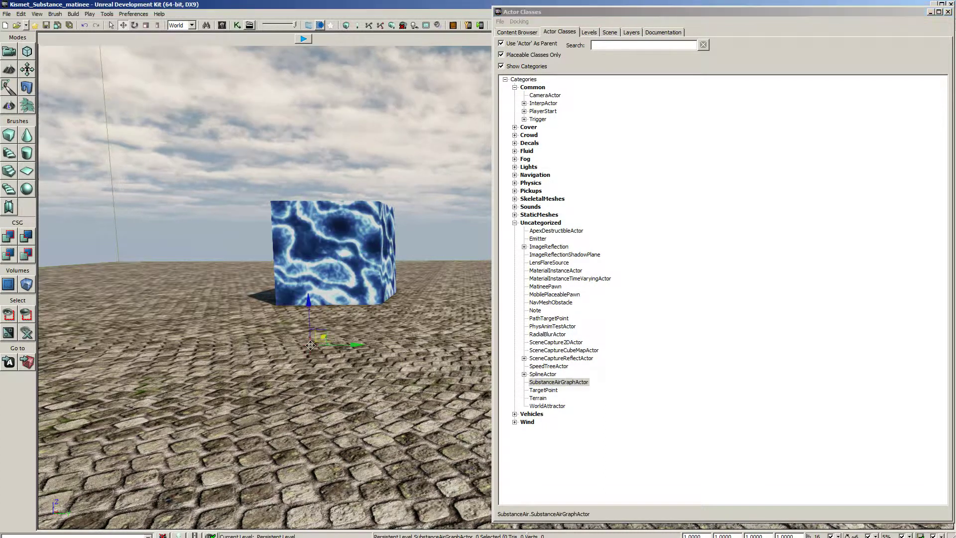
left_click(947, 11)
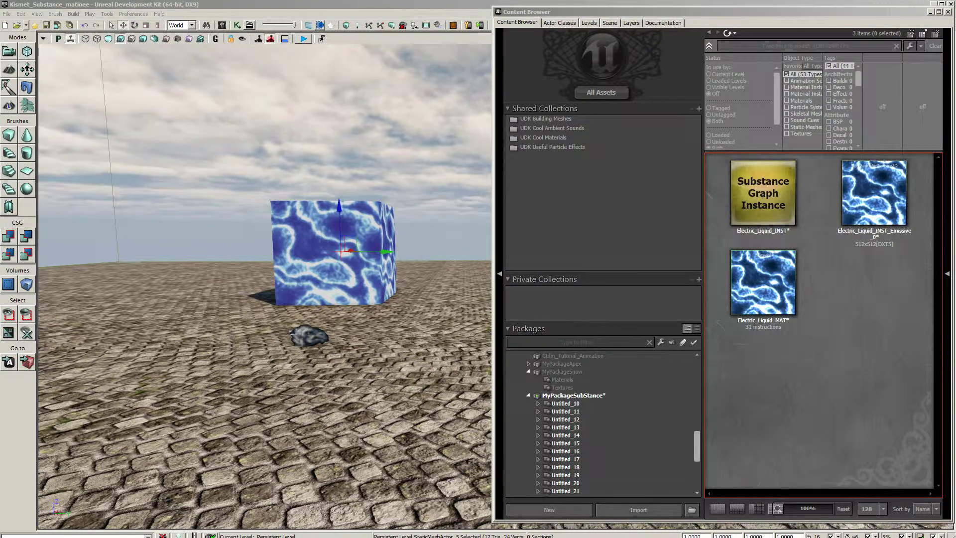
Step: Assign the Electric_Liquid_INST graph instance as the Graph Inst of the placed substance actor
double_click(309, 337)
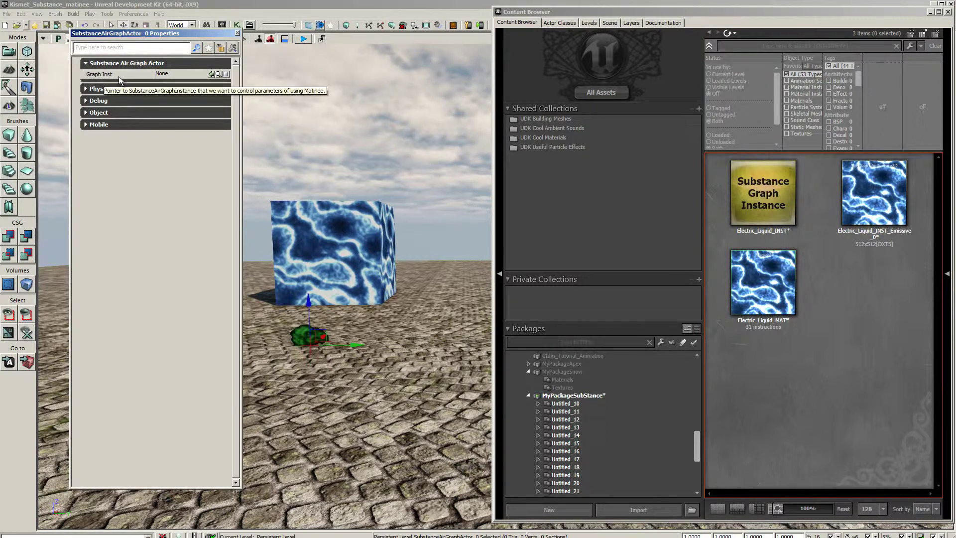
left_click(770, 192)
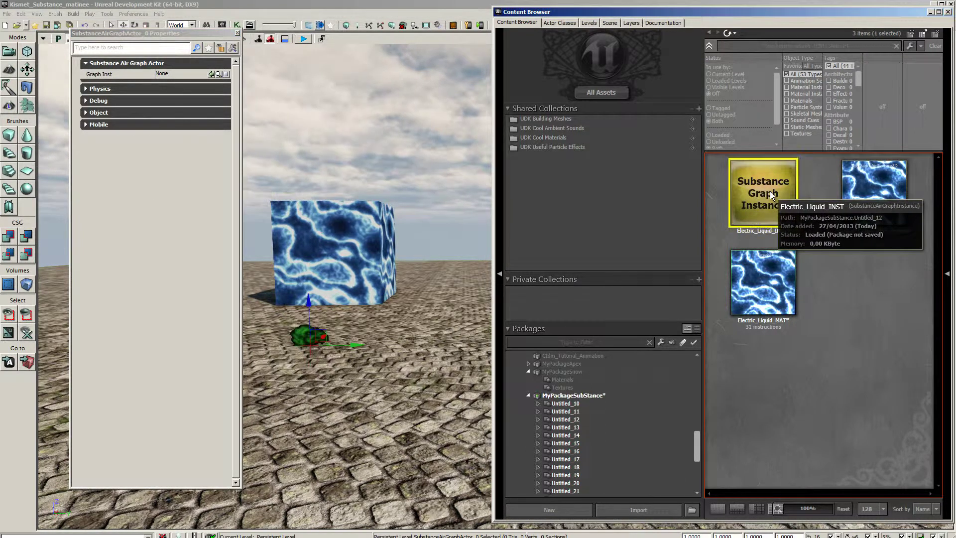
left_click(211, 74)
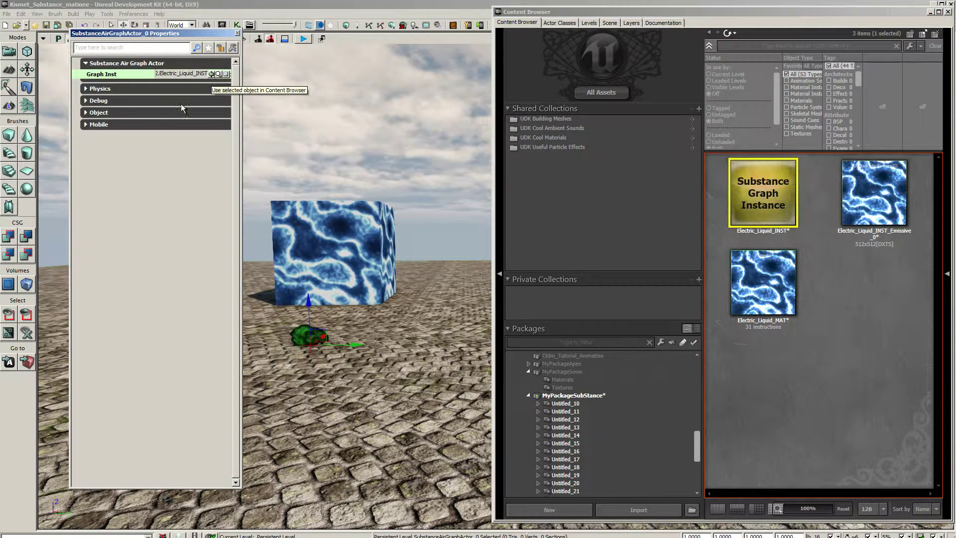
left_click(237, 33)
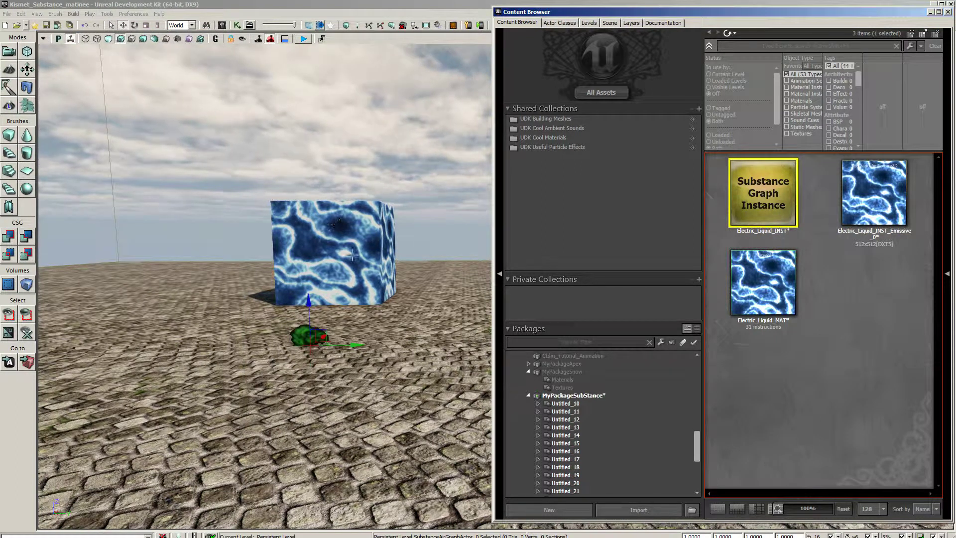
Step: Switch to Substance Designer and look up the identifier of the Glow_Intensity input tweak
key("alt+Tab")
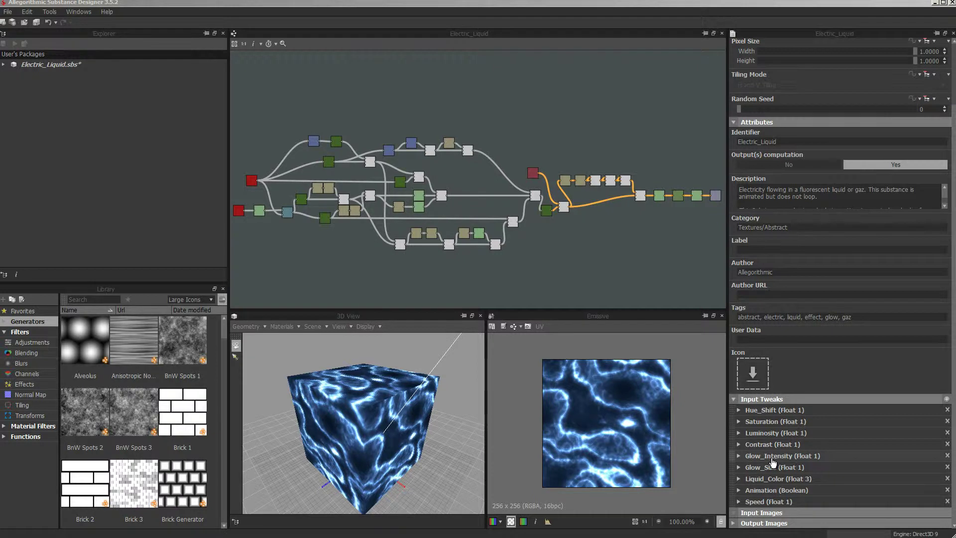
left_click(739, 455)
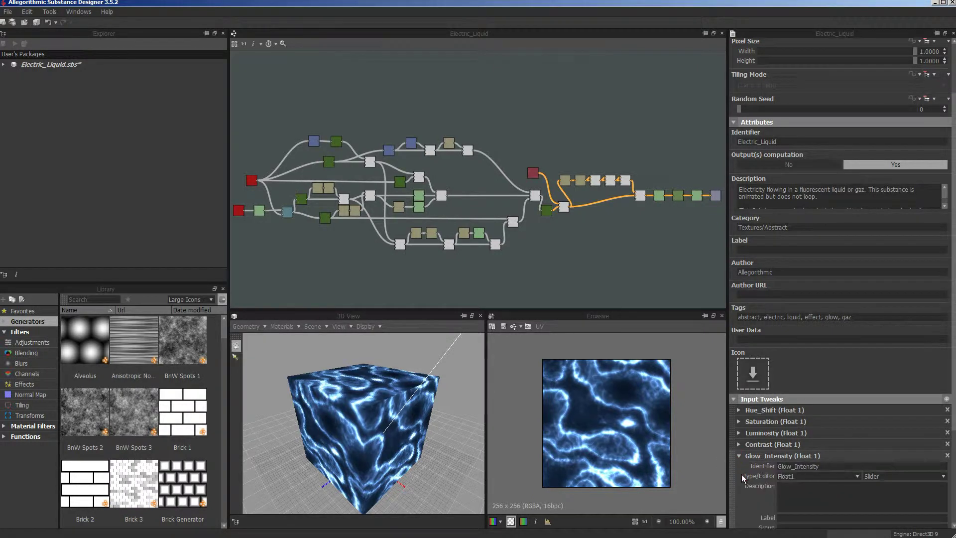
left_click(815, 467)
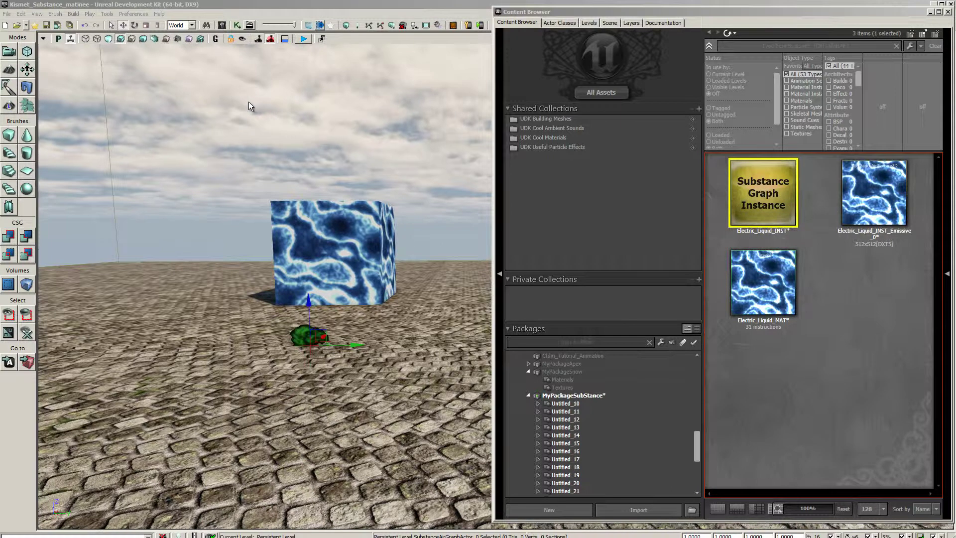
Step: Switch back to the Unreal editor and add a Level Loaded event to the Kismet main sequence, moved slightly lower
left_click(238, 25)
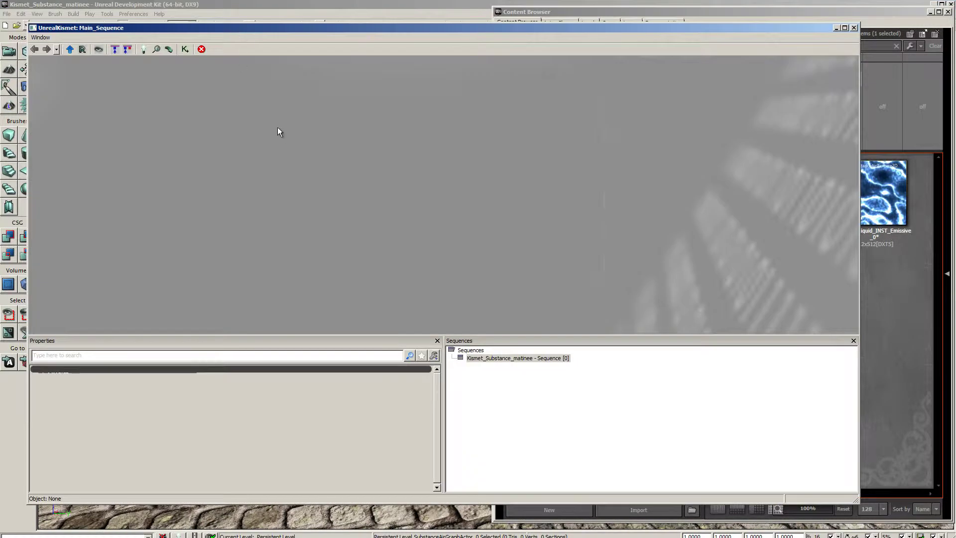
right_click(263, 103)
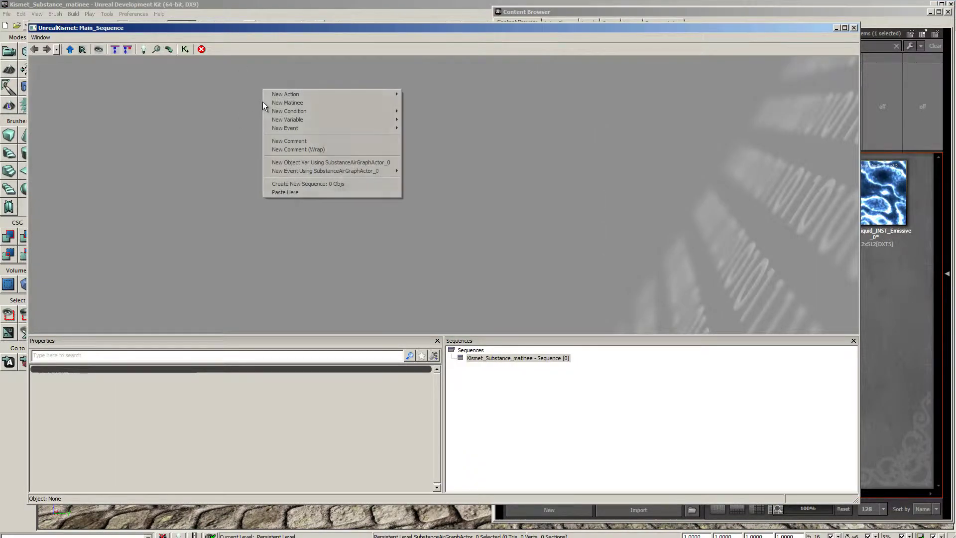
mouse_move(295, 128)
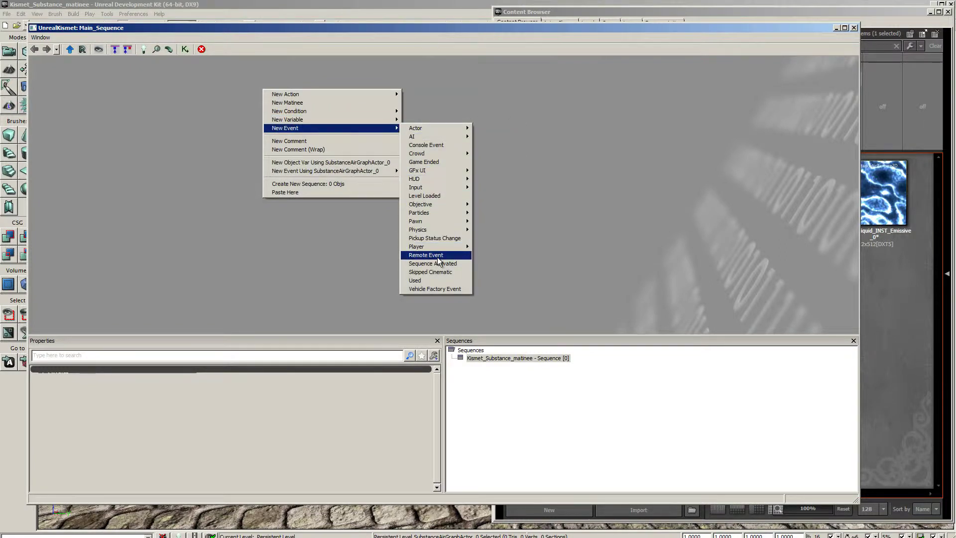
left_click(450, 195)
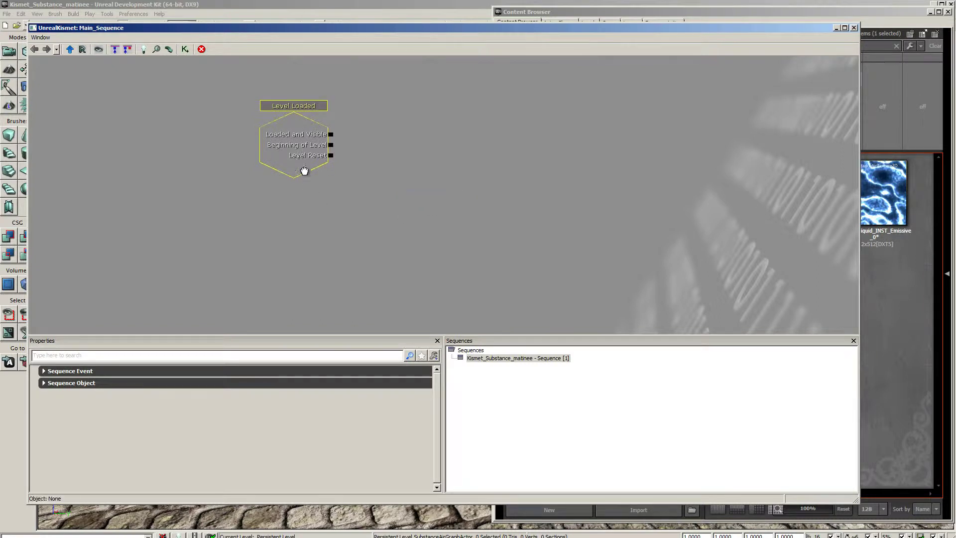
left_click_drag(303, 156, 306, 200)
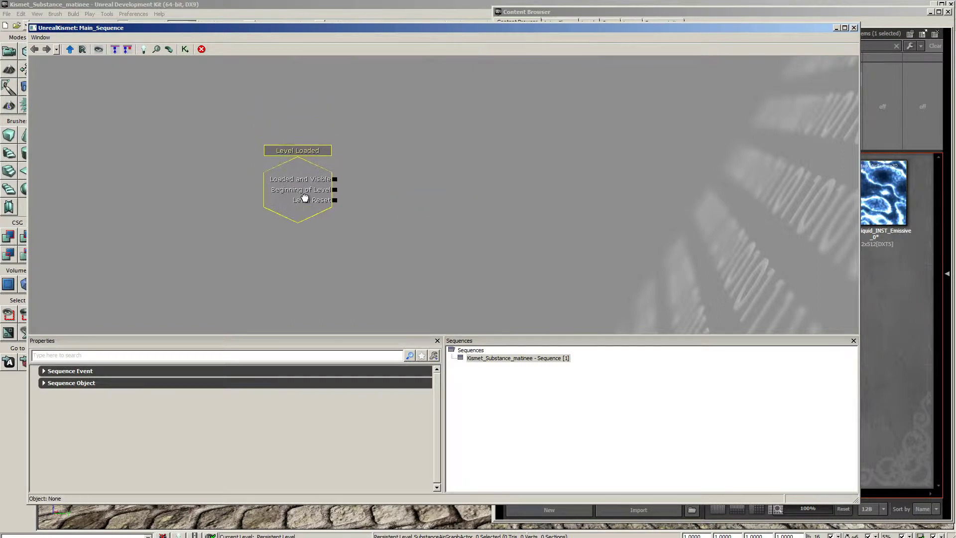
left_click(837, 28)
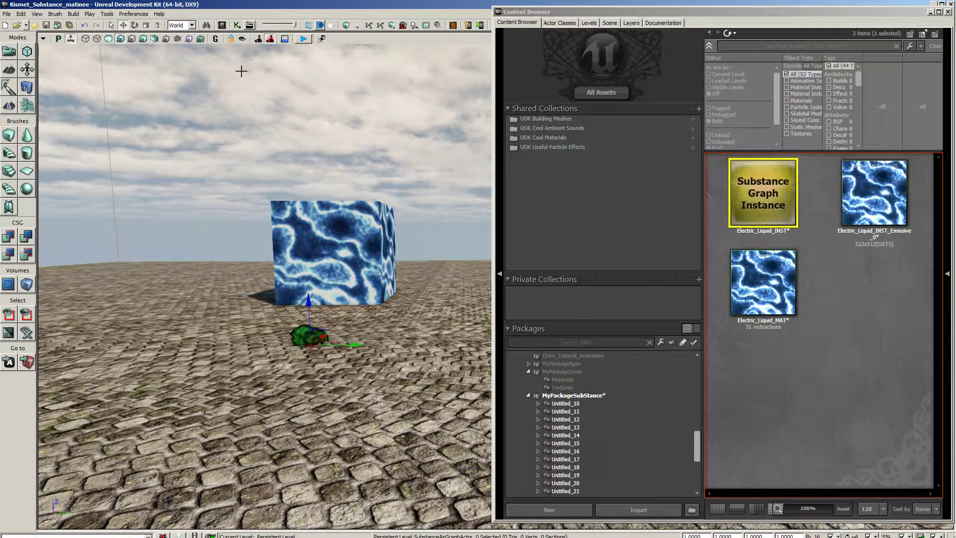
Step: Add a Matinee node in Kismet and connect the Level Loaded event's Loaded and Visible output to its Play input
left_click(242, 25)
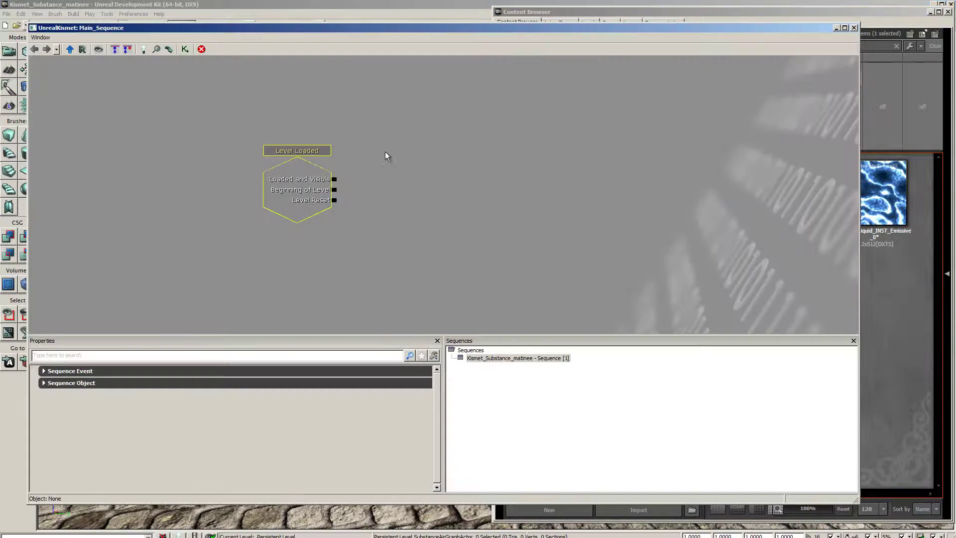
right_click(414, 127)
left_click(427, 128)
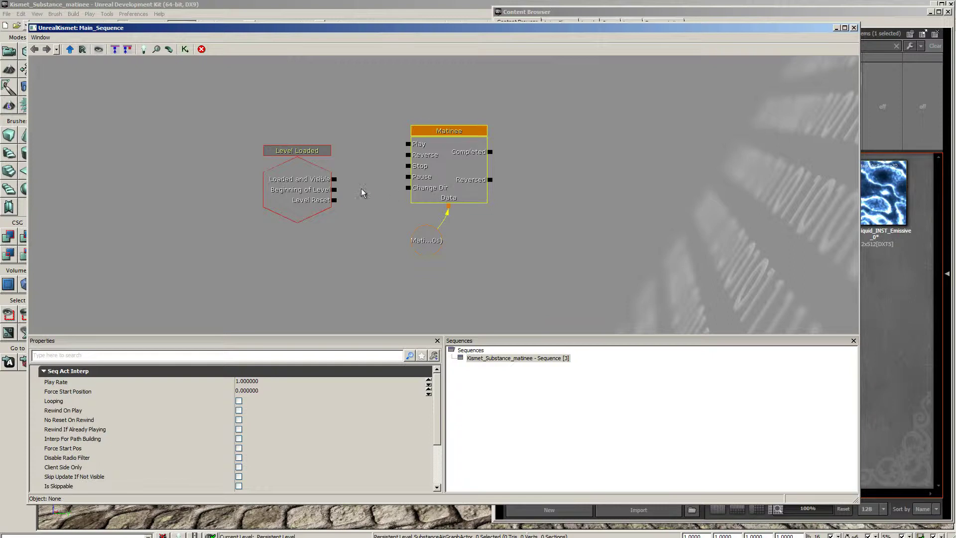
left_click_drag(334, 179, 405, 145)
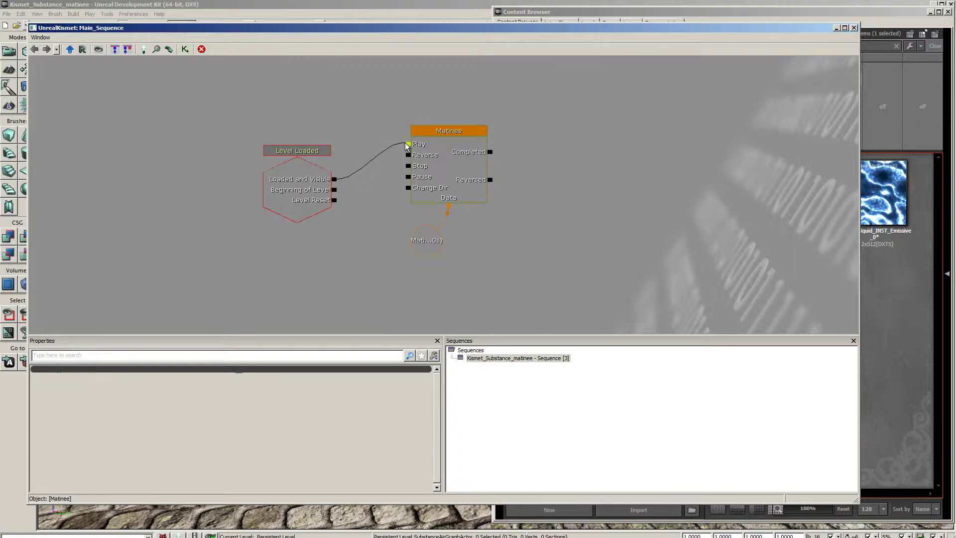
Step: Open the Matinee node's editor and add a new empty group named Electrique
left_click(457, 177)
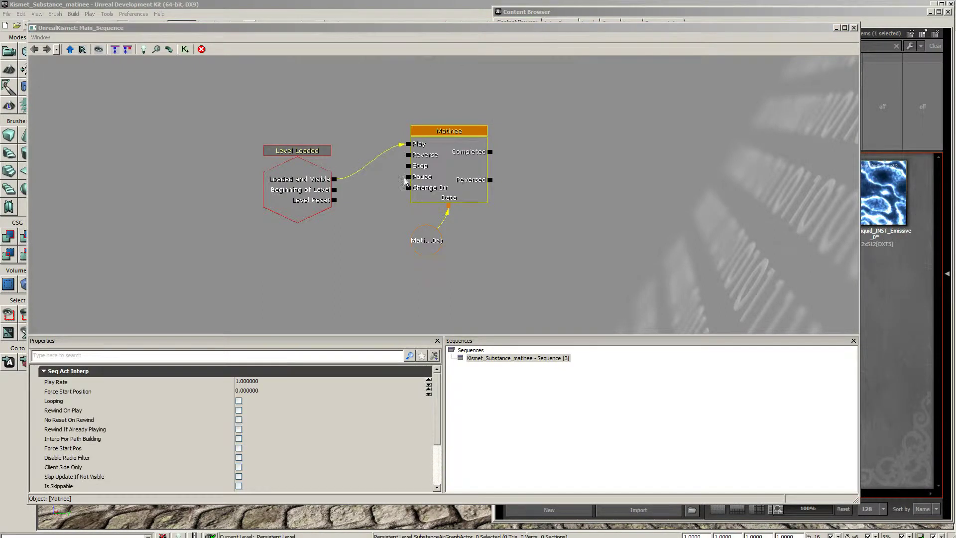
left_click_drag(0, 50, 474, 76)
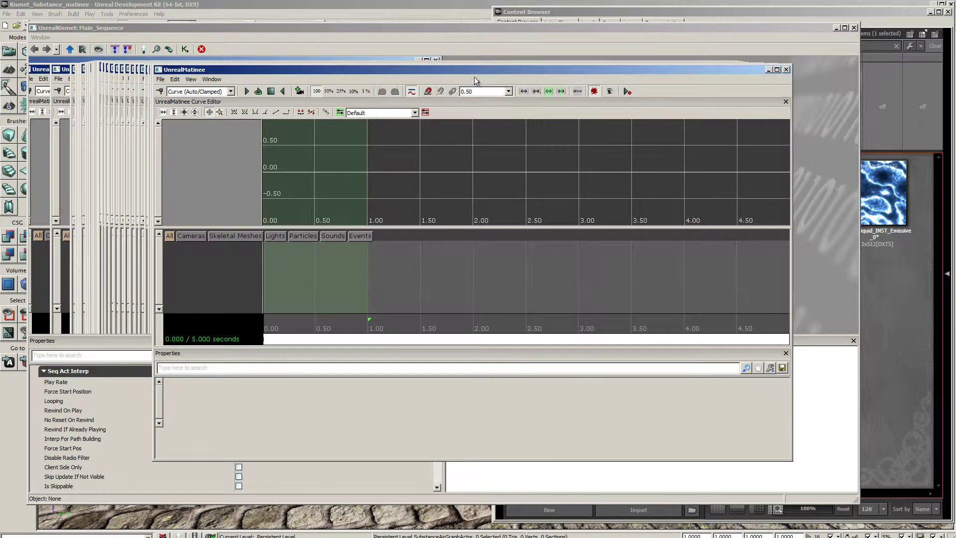
right_click(196, 256)
left_click(248, 275)
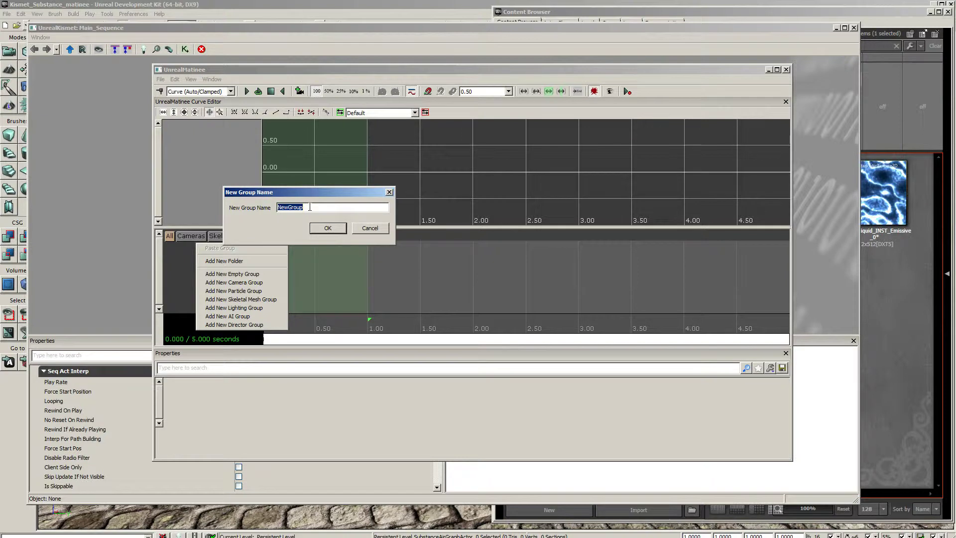
type("Electrique")
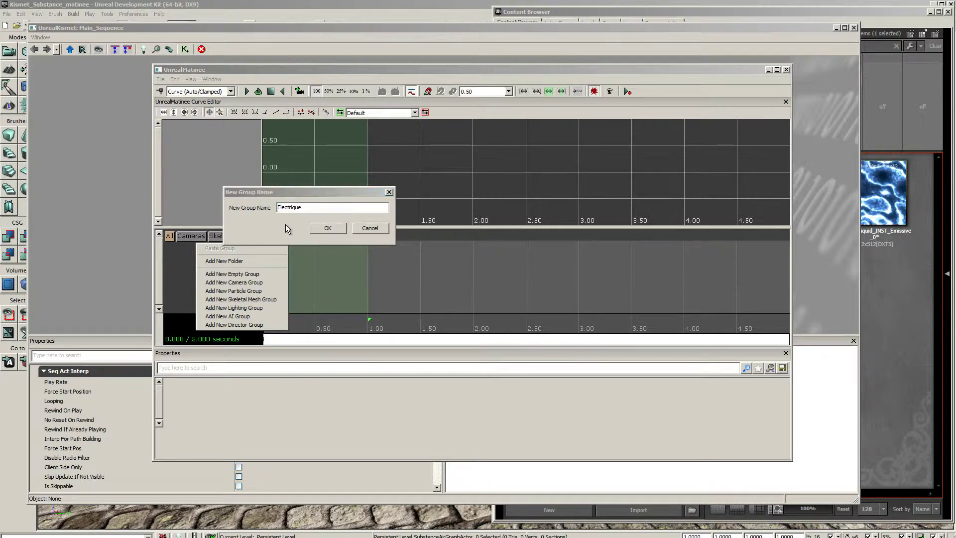
left_click(337, 228)
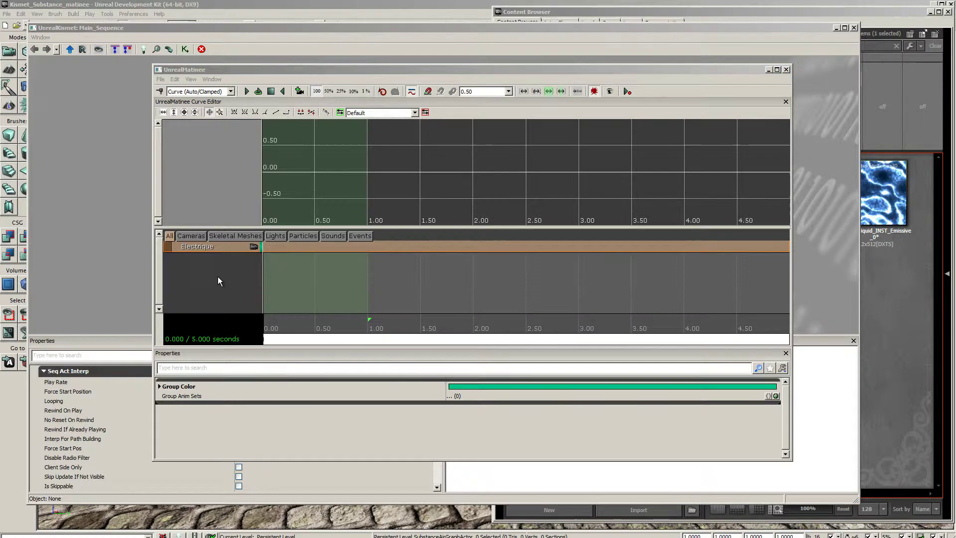
Step: Add a Substance Input track to the Electrique group and move the linked actor variable away from the Matinee node in Kismet
right_click(204, 247)
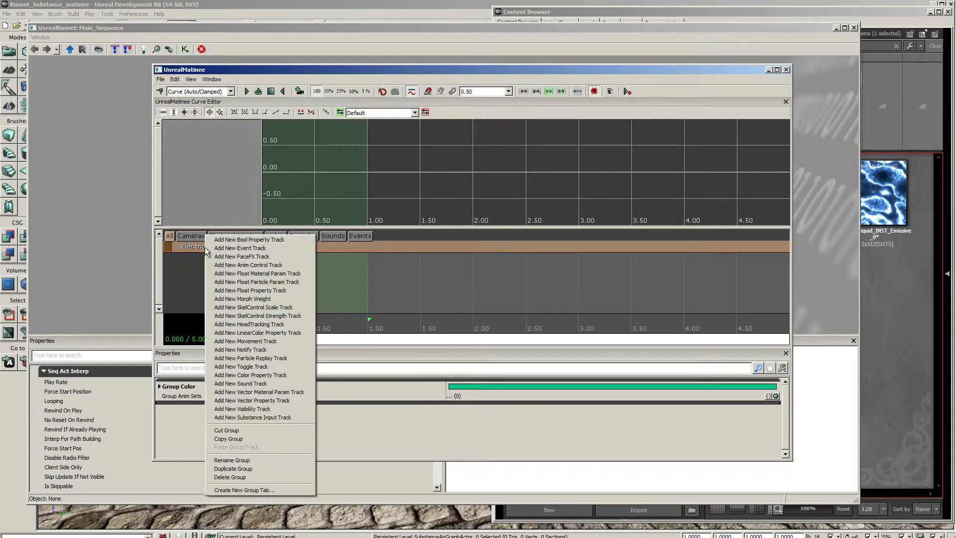
left_click(243, 418)
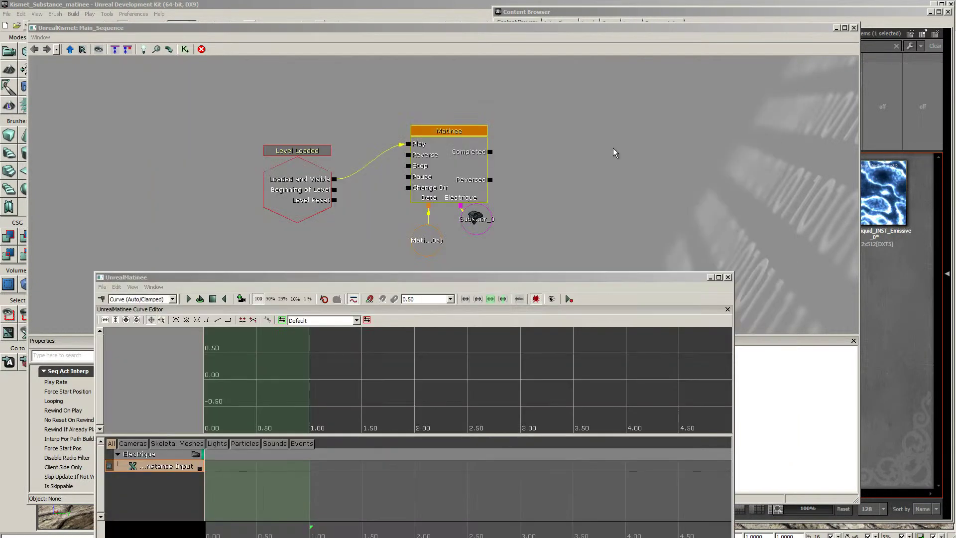
left_click(478, 227)
left_click_drag(478, 227, 500, 243)
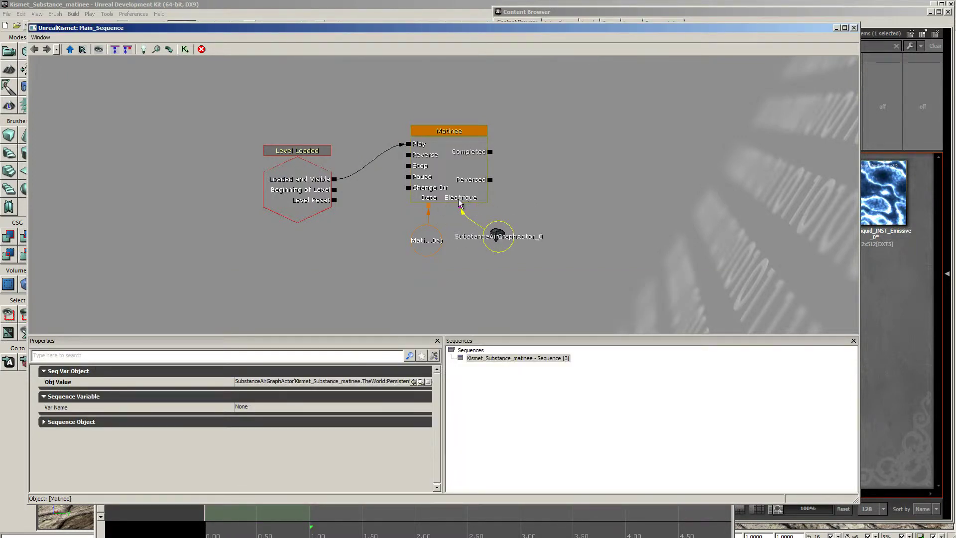
Step: Reopen the Matinee and set the Substance Input track's Param Name to Glow_Intensity
double_click(453, 160)
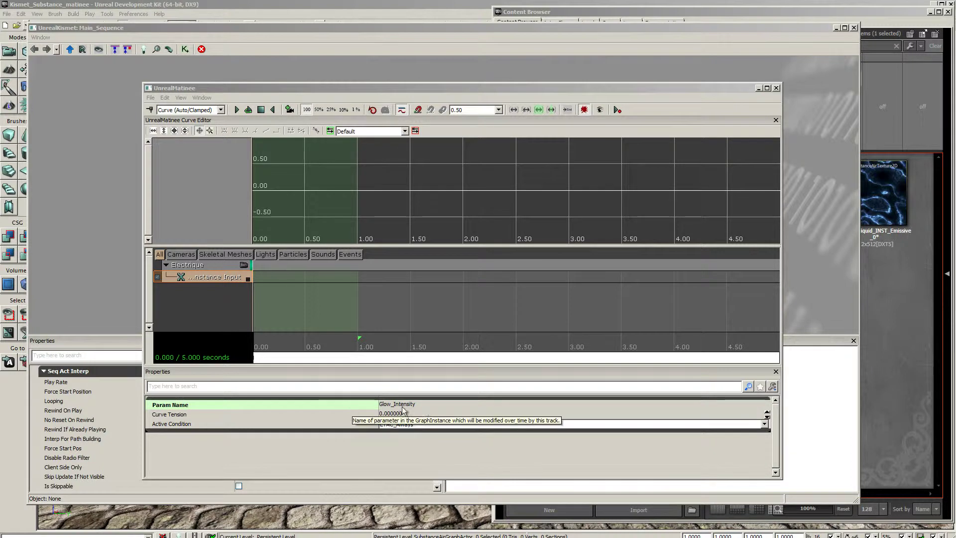
left_click(427, 405)
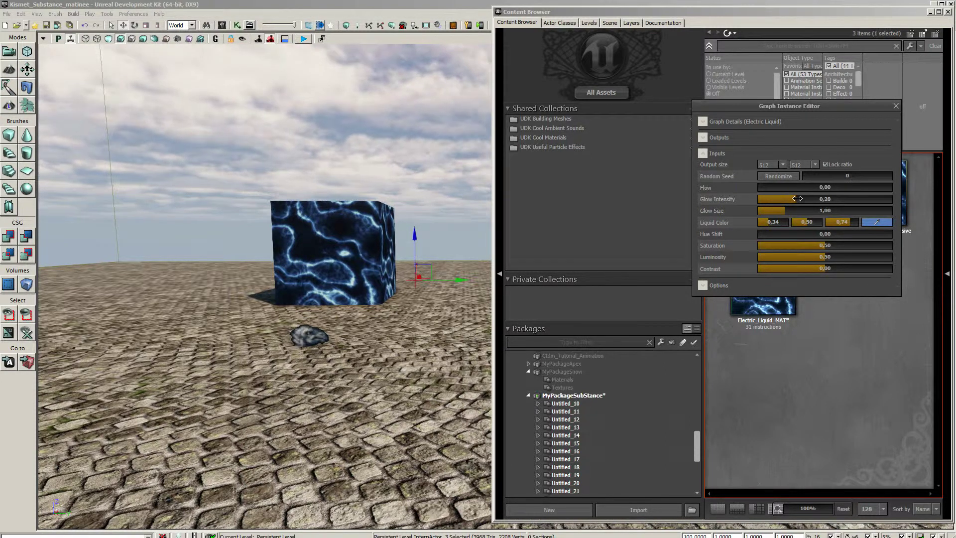
Step: Lower the Glow Intensity of the Electric Liquid graph instance to about 0.20
mouse_move(797, 198)
left_mouse_down()
mouse_move(775, 204)
mouse_move(788, 202)
left_mouse_up()
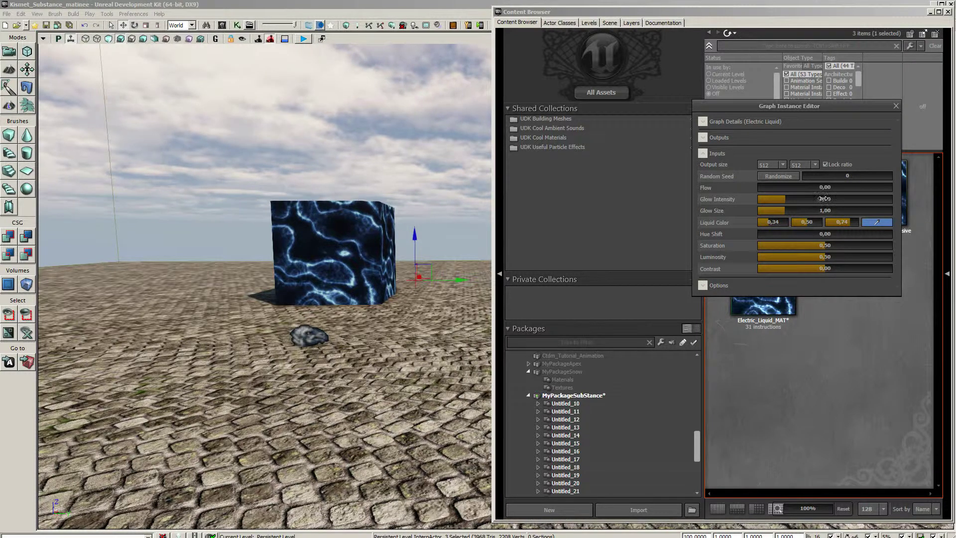
Step: Raise the Glow Intensity of the Electric Liquid graph instance to 0.60
left_click_drag(784, 202, 839, 191)
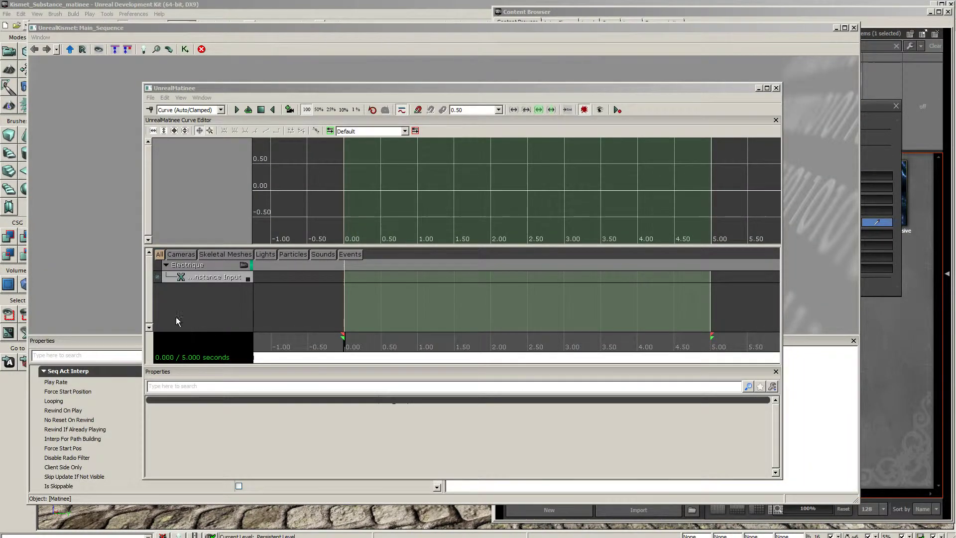
Step: Add a key at 0 seconds to the Glow_Intensity track and show the track in the curve editor
left_click(202, 278)
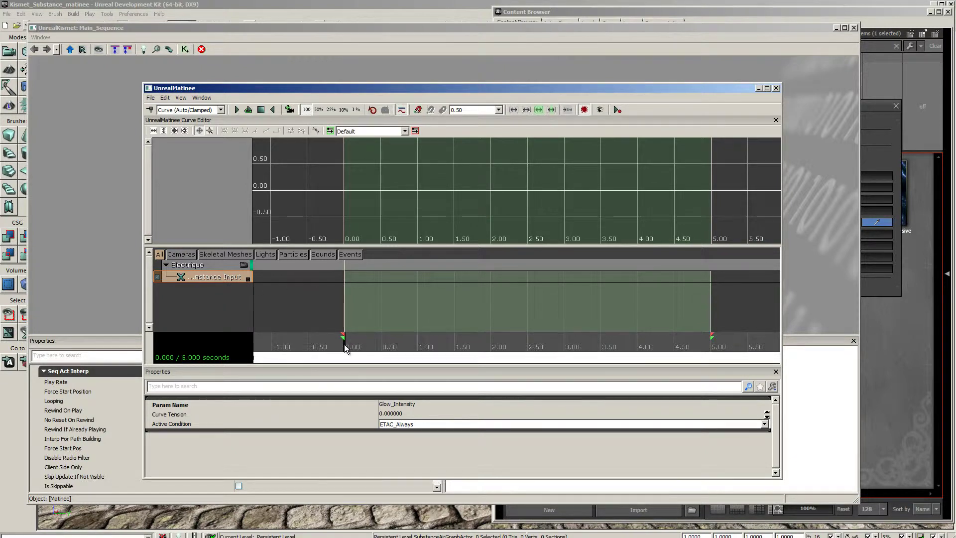
left_click(150, 109)
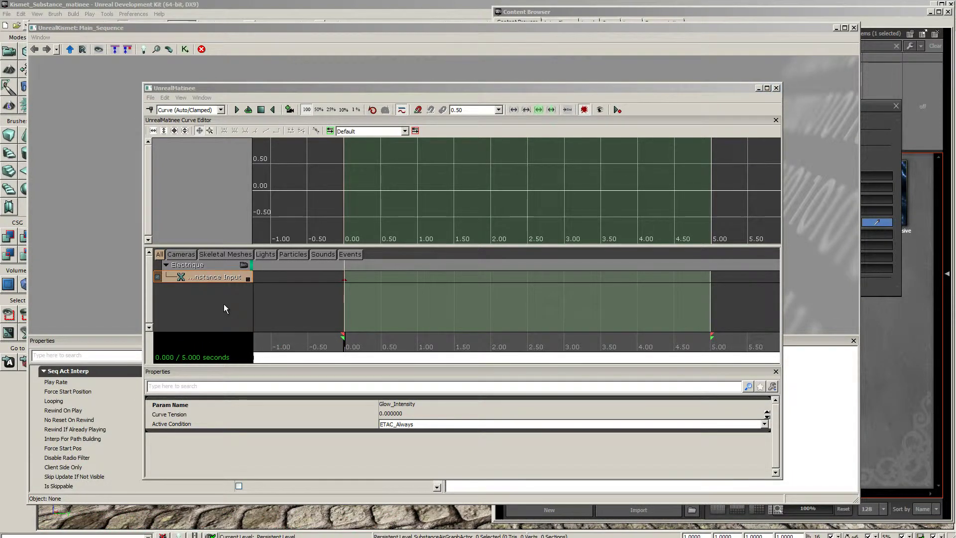
left_click(248, 280)
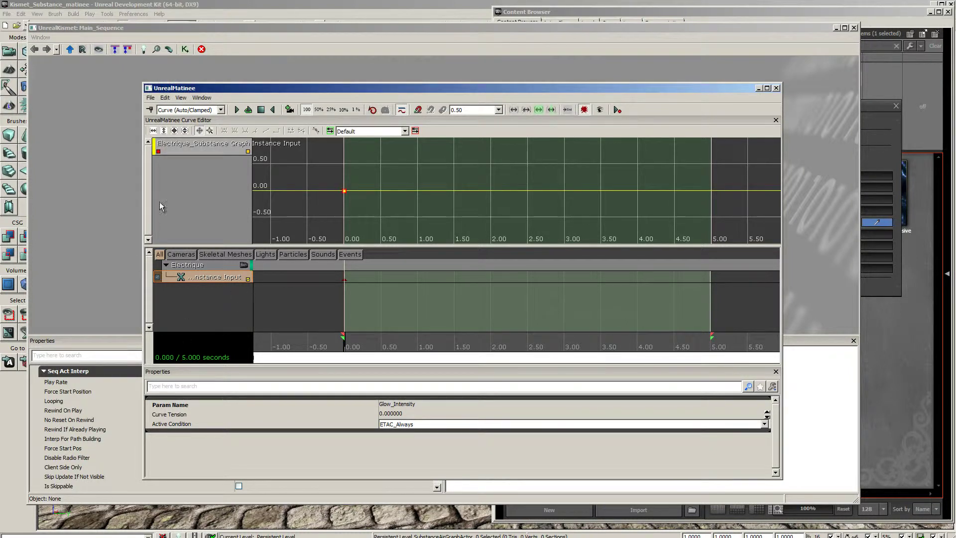
mouse_move(346, 193)
left_click(344, 281)
right_click(344, 281)
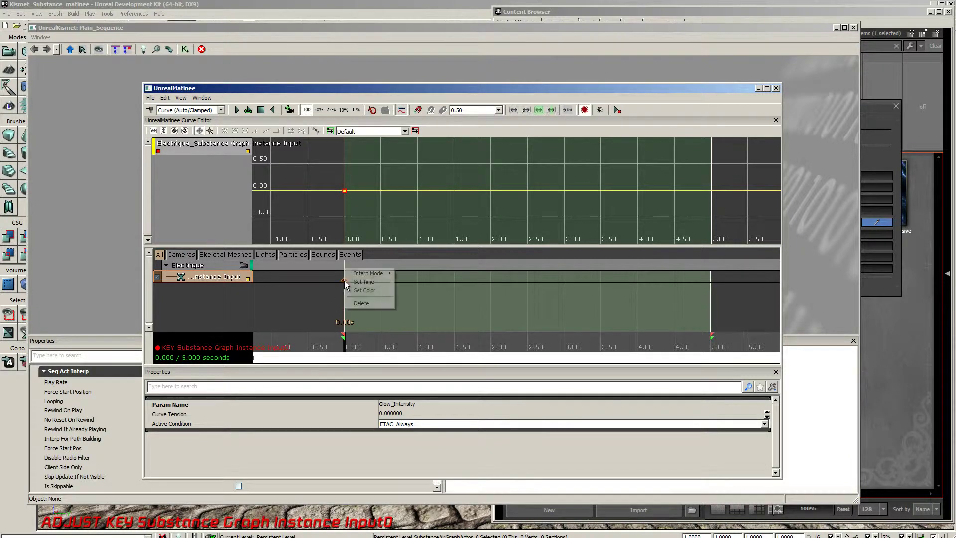
left_click(226, 303)
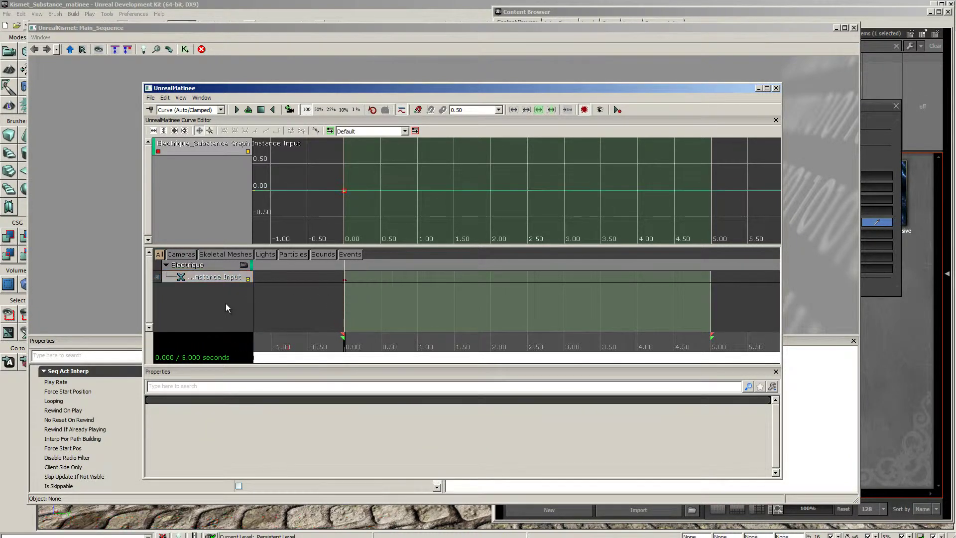
left_click(218, 277)
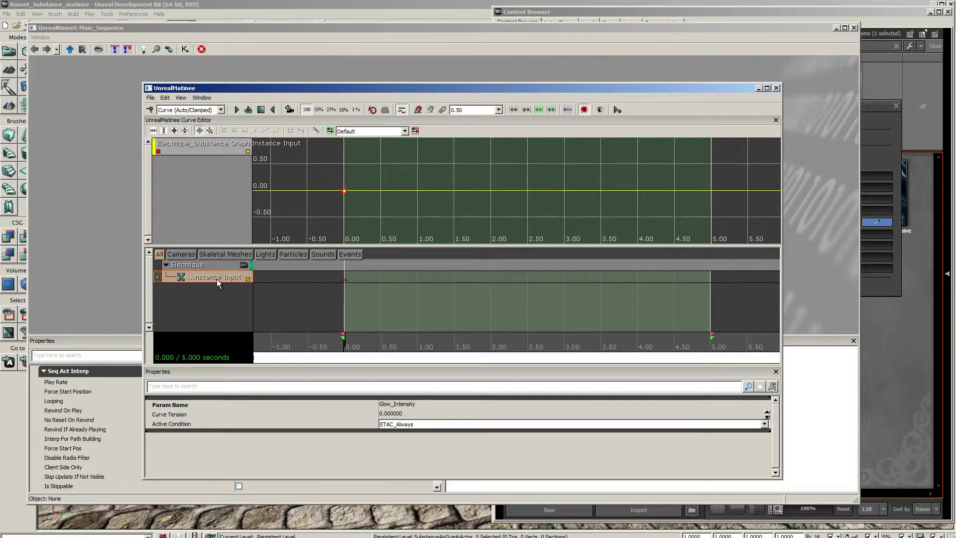
Step: Set the value of the Glow_Intensity curve's key at 0 seconds to 0.2
left_click(345, 191)
right_click(345, 194)
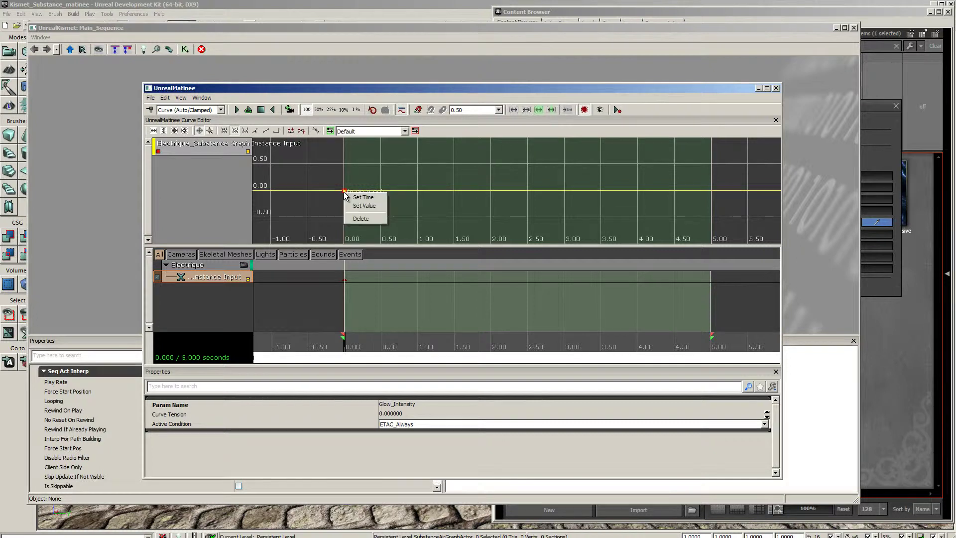
left_click(366, 206)
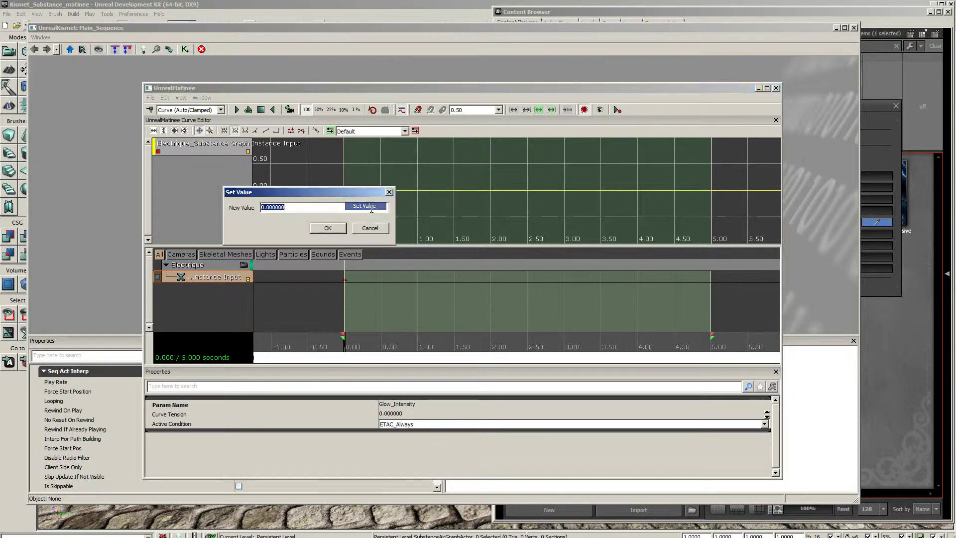
type("0.2")
key("Return")
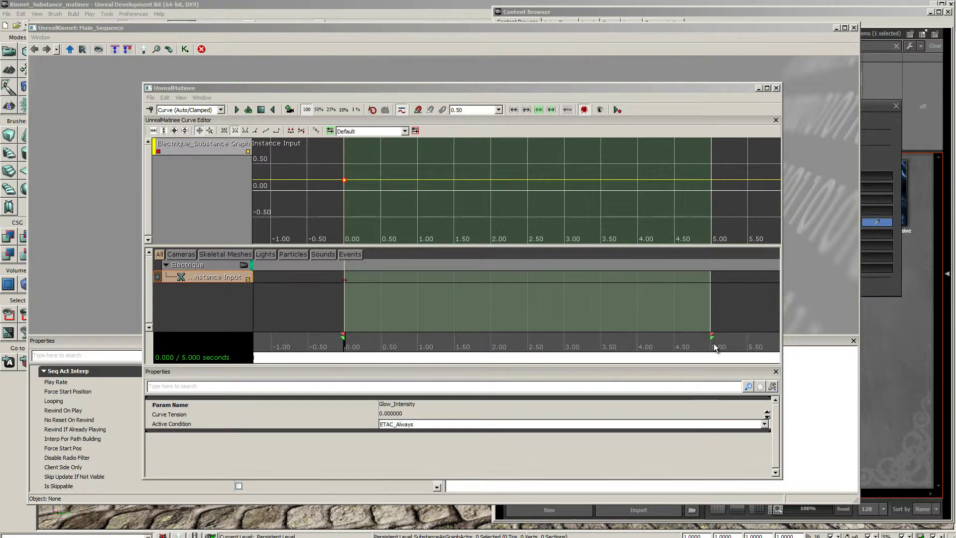
Step: Add a second key near the middle of the Glow_Intensity track and set its time to 2.5 seconds
left_click(530, 347)
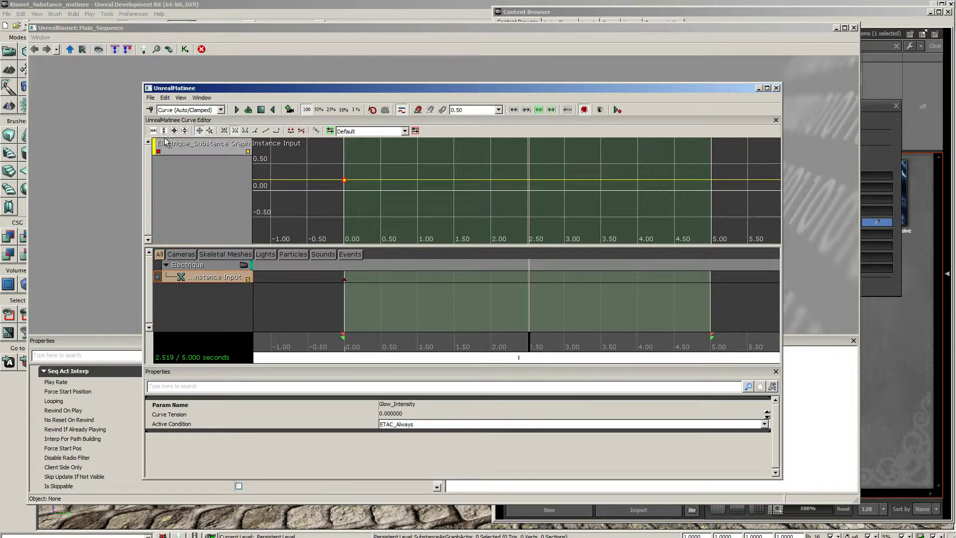
left_click(150, 110)
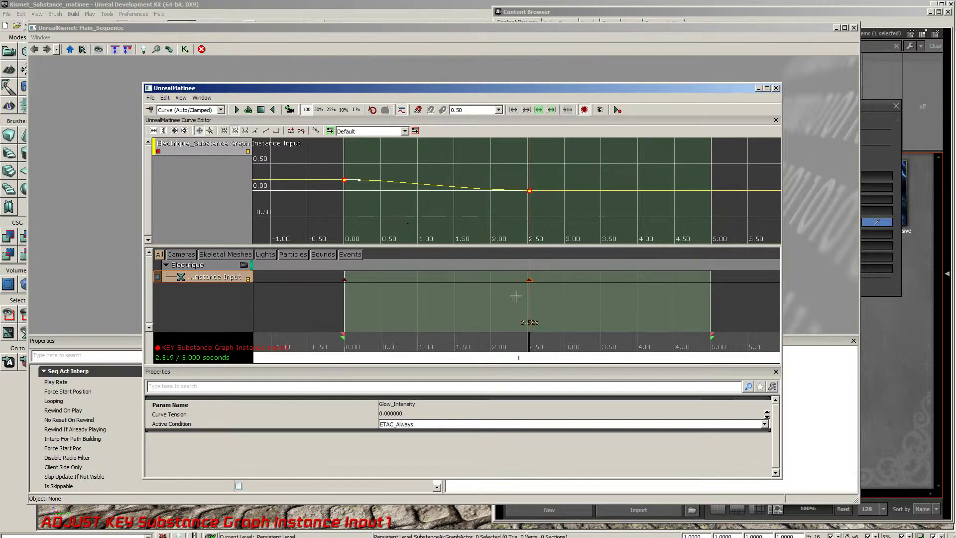
right_click(531, 284)
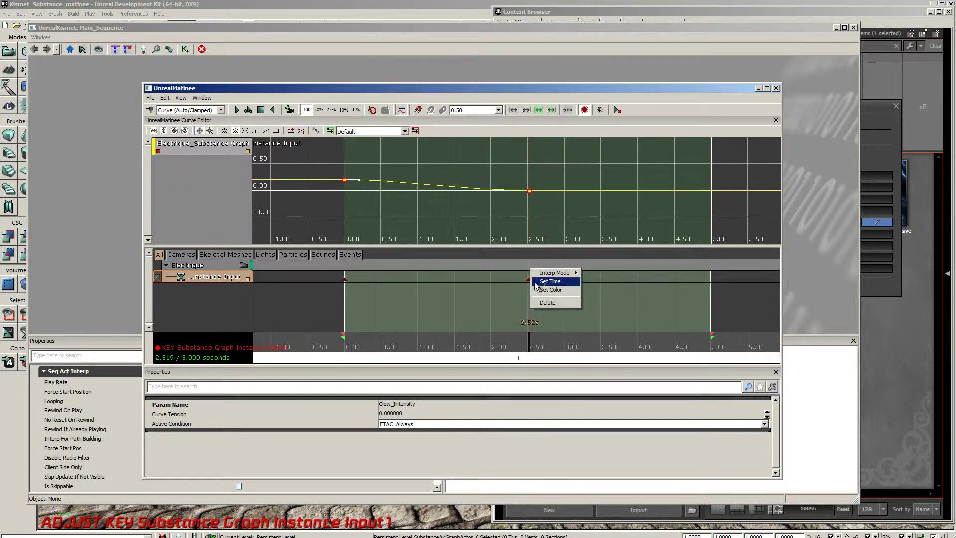
left_click(550, 282)
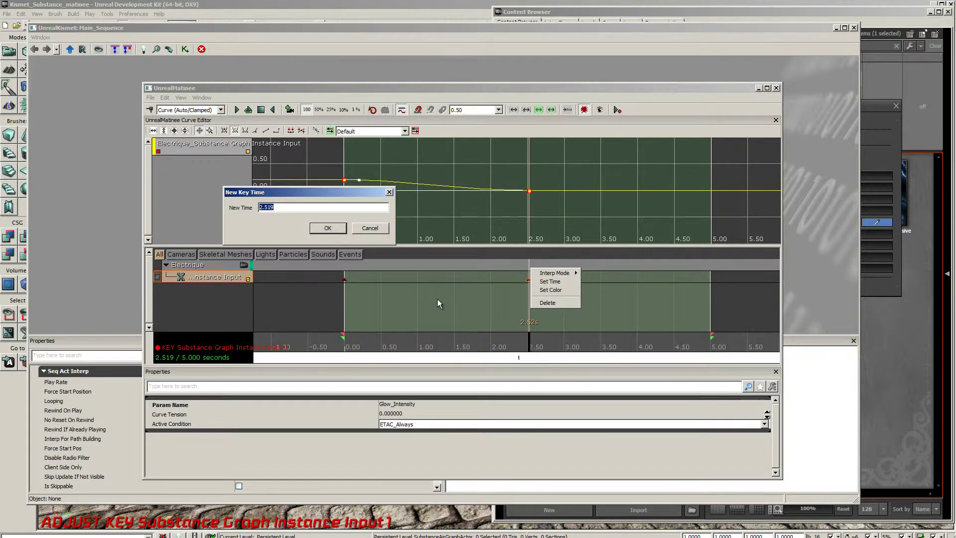
type("2.5")
key("Return")
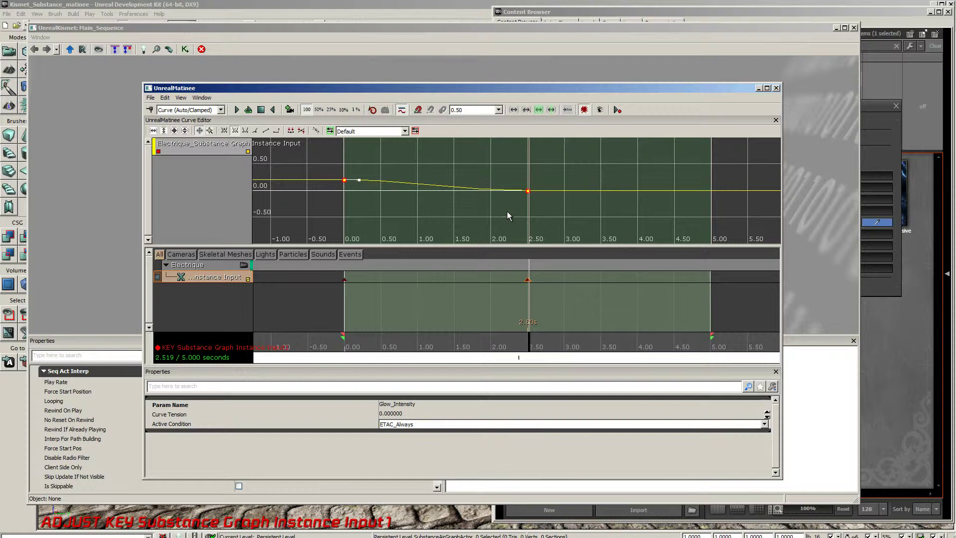
Step: Set the value of the Glow_Intensity curve's middle key to 1
right_click(529, 193)
left_click(550, 205)
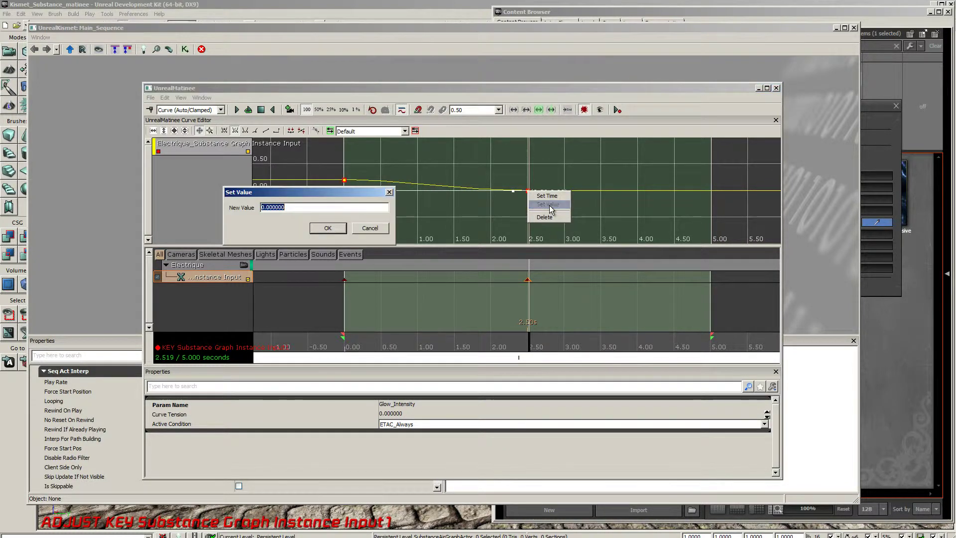
type("1")
key("Return")
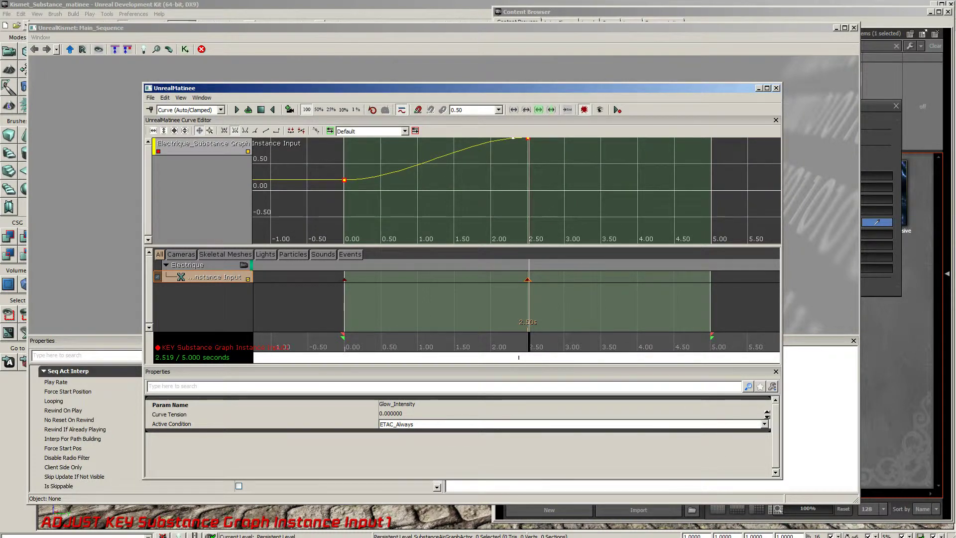
Step: Add a third Glow_Intensity key at 5 seconds and set its value to 0.2
left_click_drag(529, 342, 712, 349)
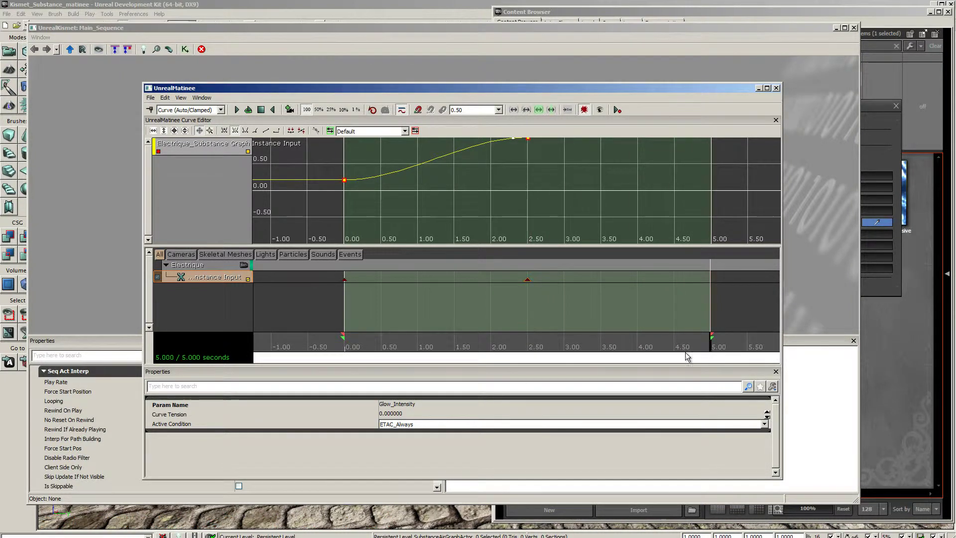
left_click(150, 109)
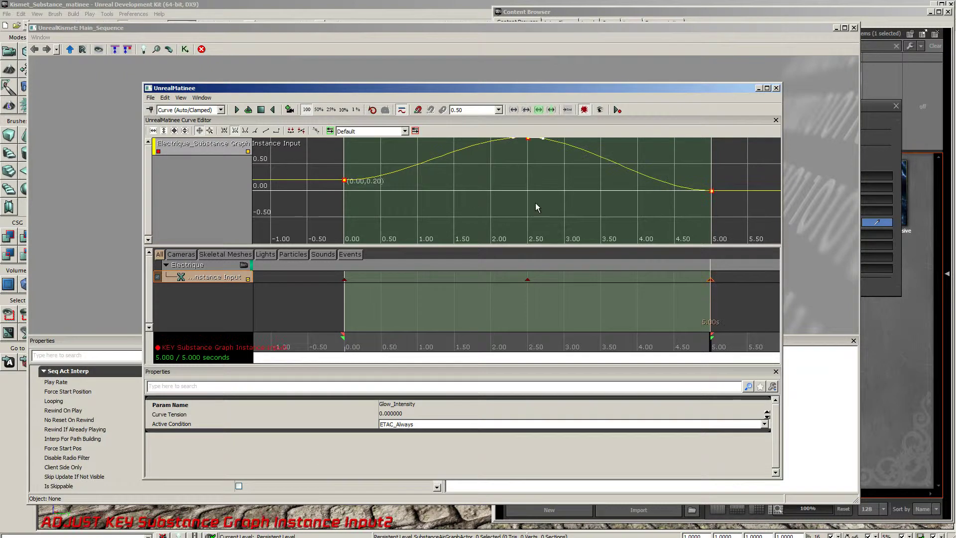
left_click(712, 191)
right_click(714, 191)
left_click(730, 205)
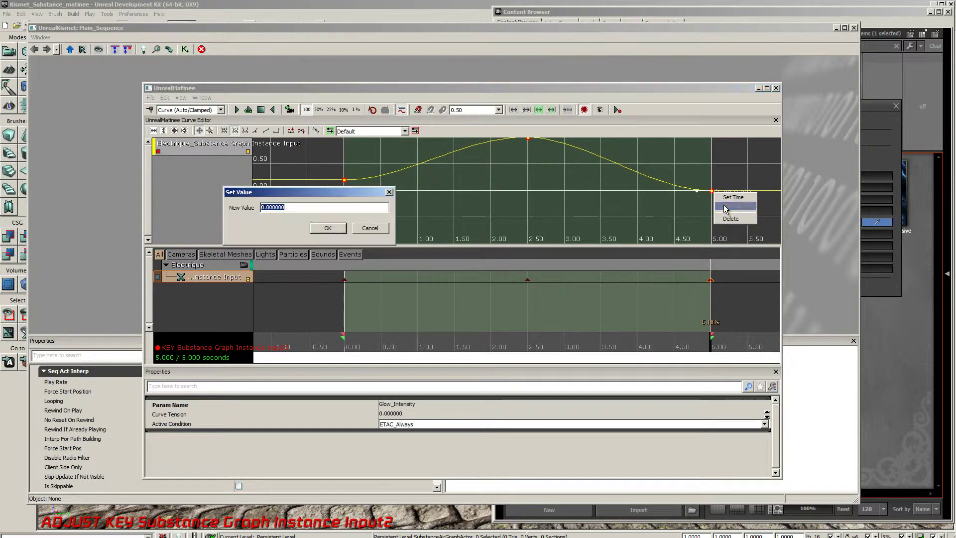
type("0")
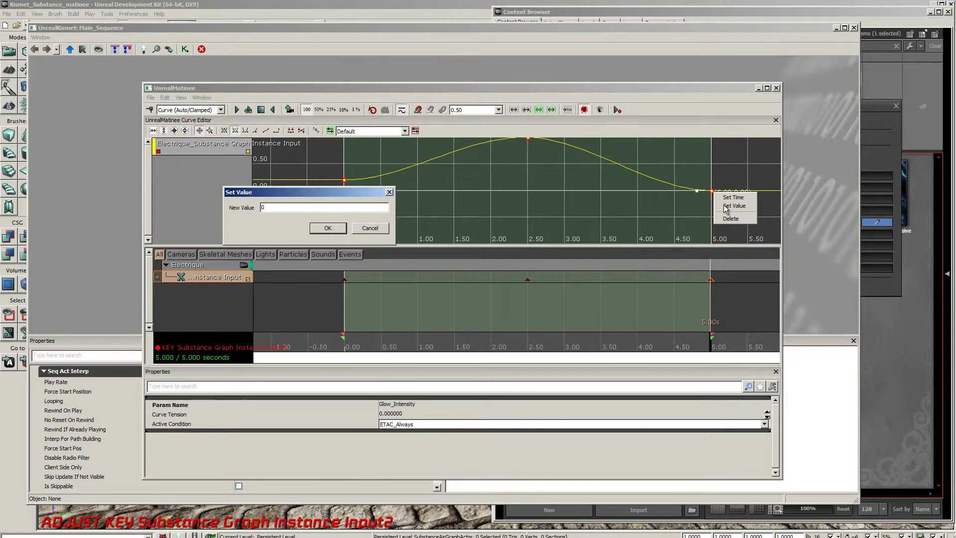
type(".2")
key("Return")
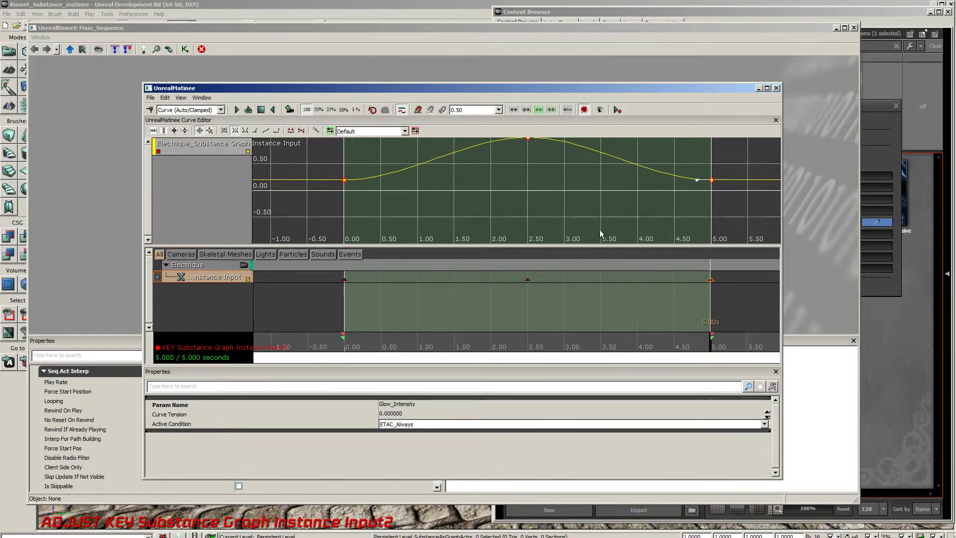
Step: Close the Matinee editor and select the Matinee node in Kismet
scroll(322, 299, "down", 3)
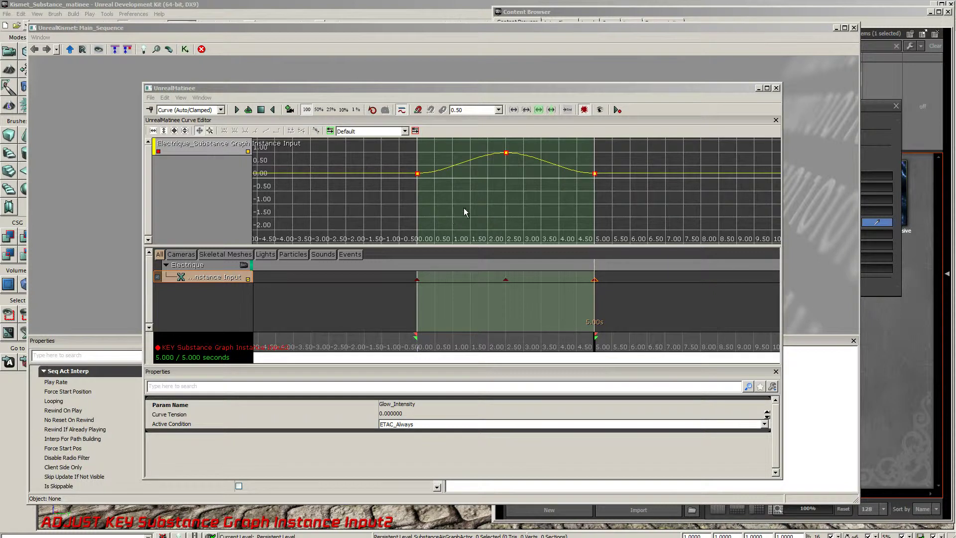
mouse_move(417, 175)
left_click(777, 89)
left_click(777, 89)
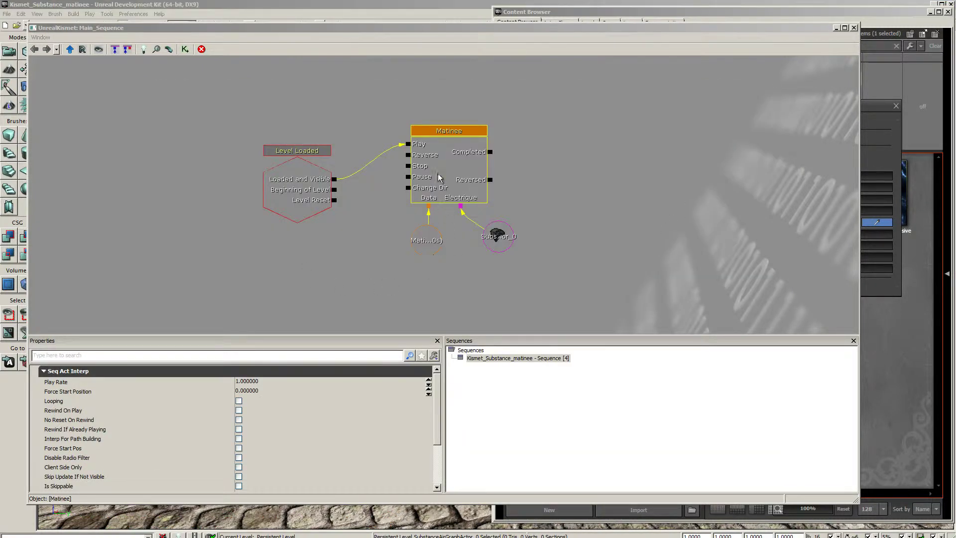
left_click(437, 159)
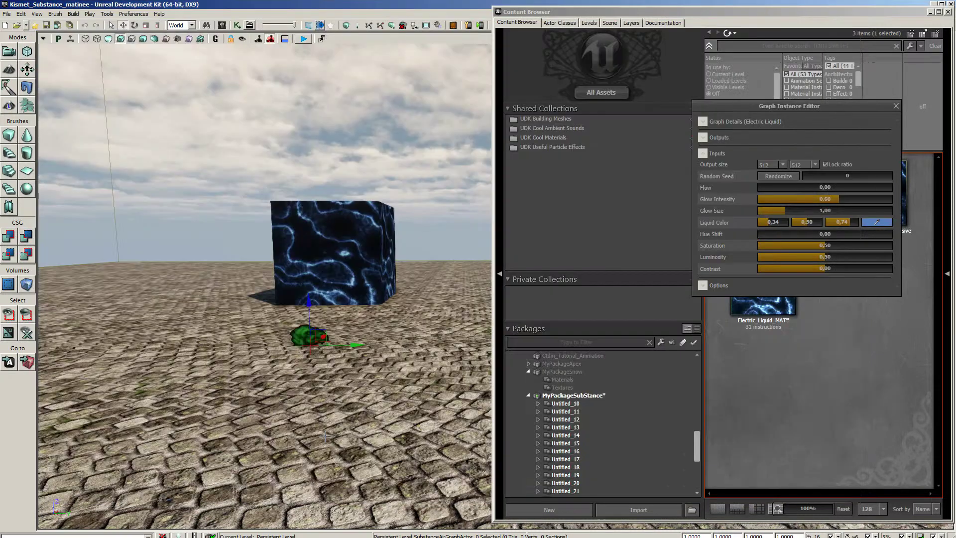
Step: Play the level from the cobblestone floor to preview the cube's glow animation and end the preview
right_click(326, 125)
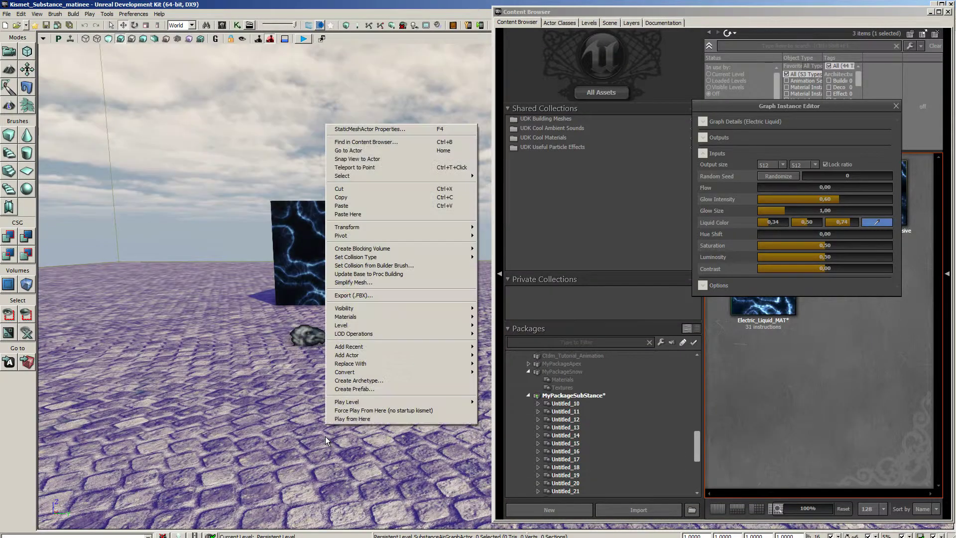
left_click(336, 419)
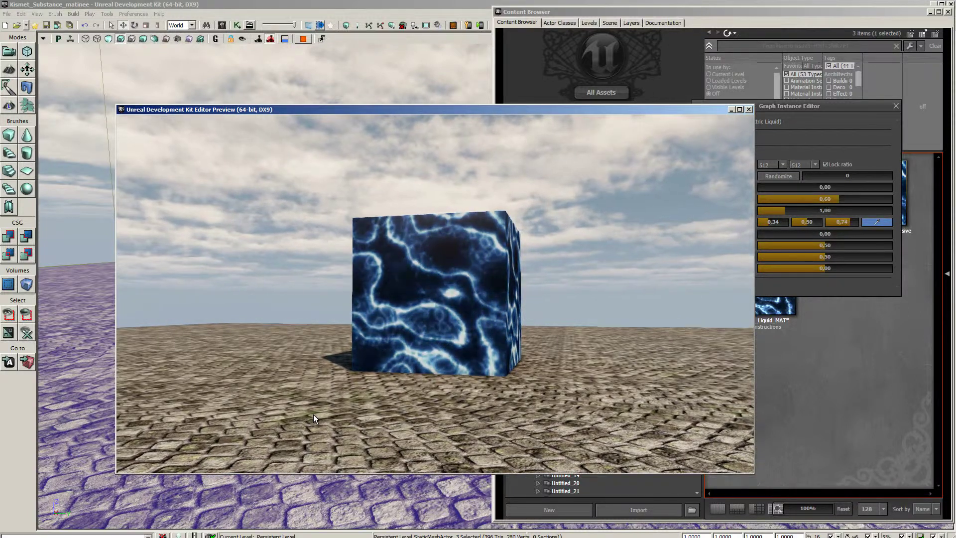
key("Escape")
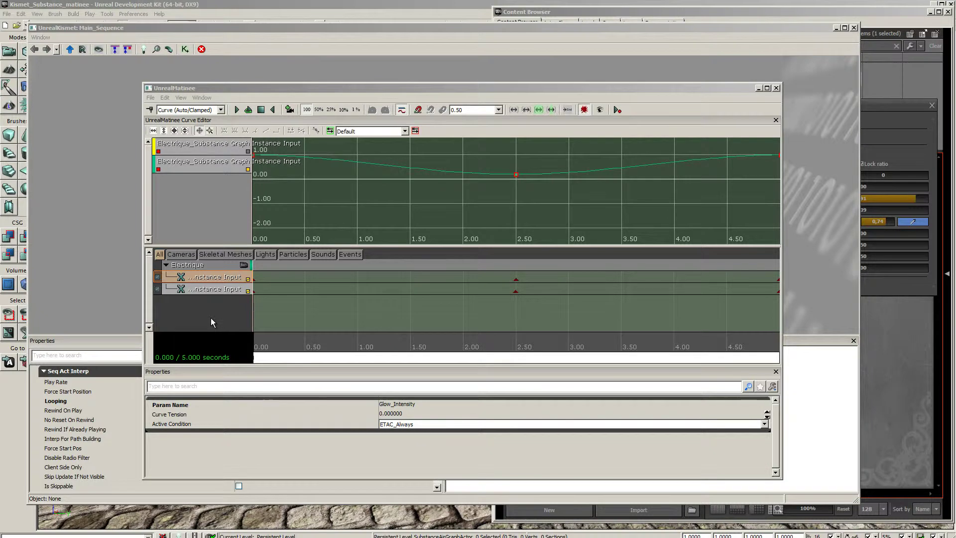
Step: Examine the Glow_Size track's curve and play the level from the cobblestone floor to preview the animated cube
left_click(214, 291)
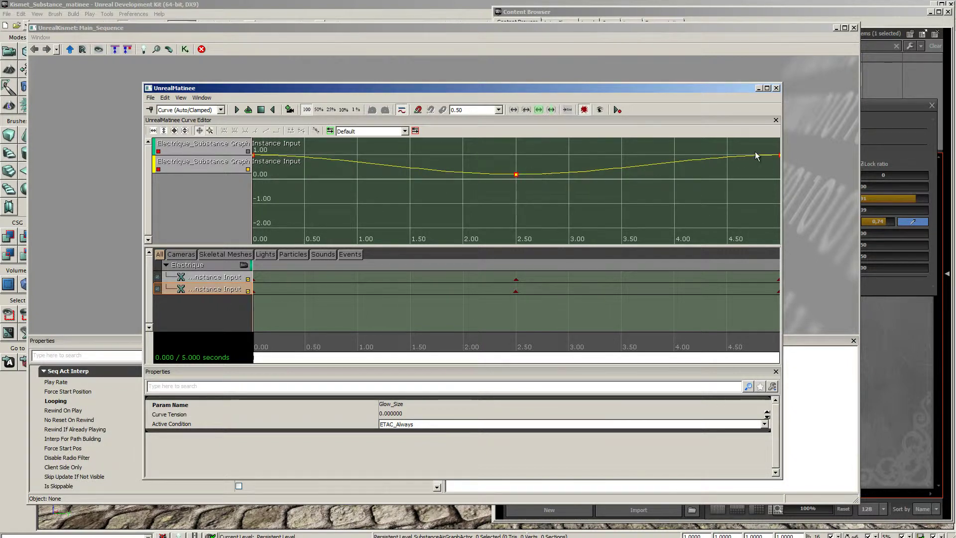
left_click(249, 152)
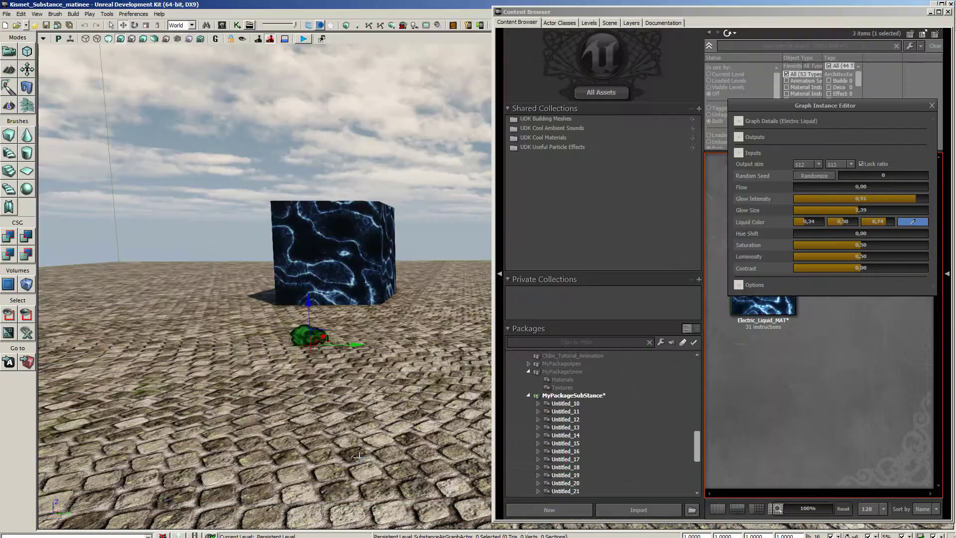
right_click(360, 450)
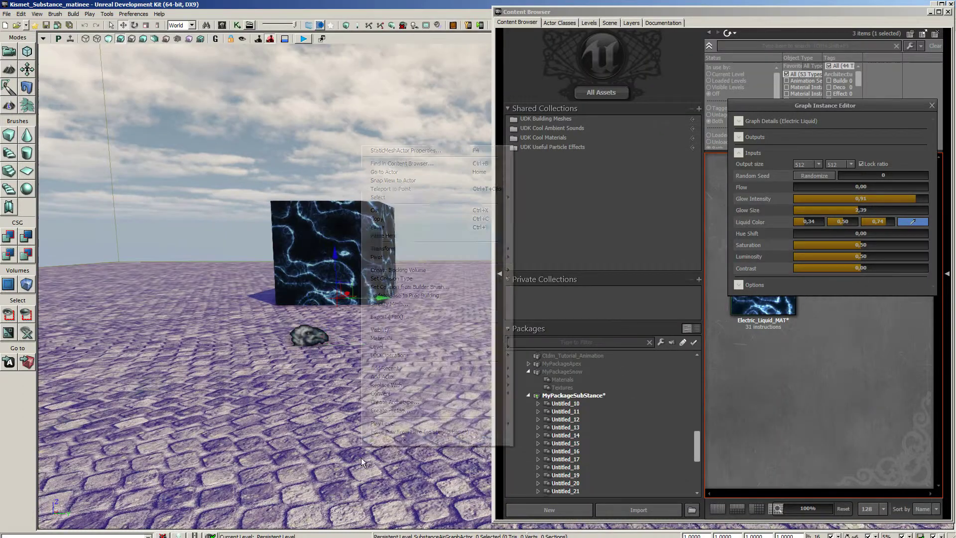
left_click(384, 440)
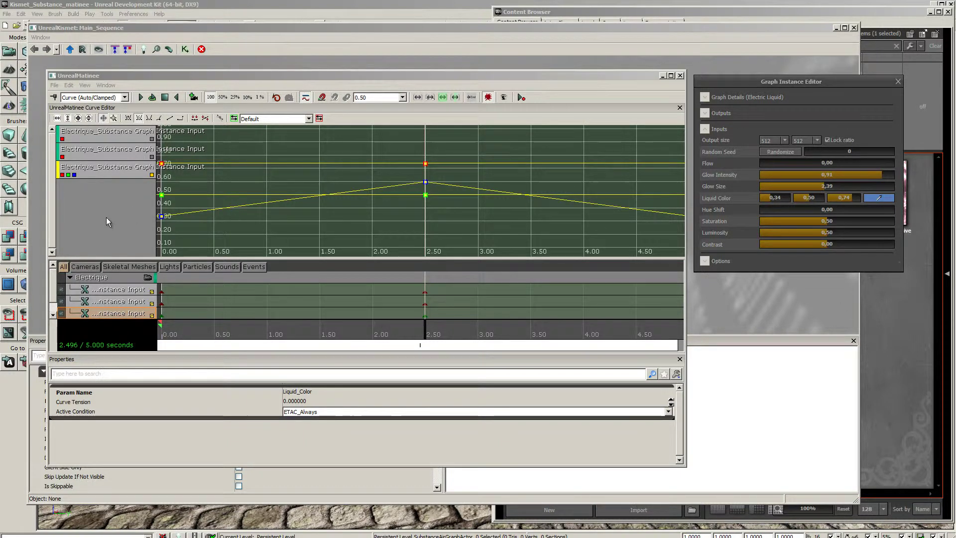
Step: Isolate the blue curve and after it the green curve of the Liquid_Color track in the curve editor
left_click(73, 175)
left_click(68, 175)
left_click(63, 175)
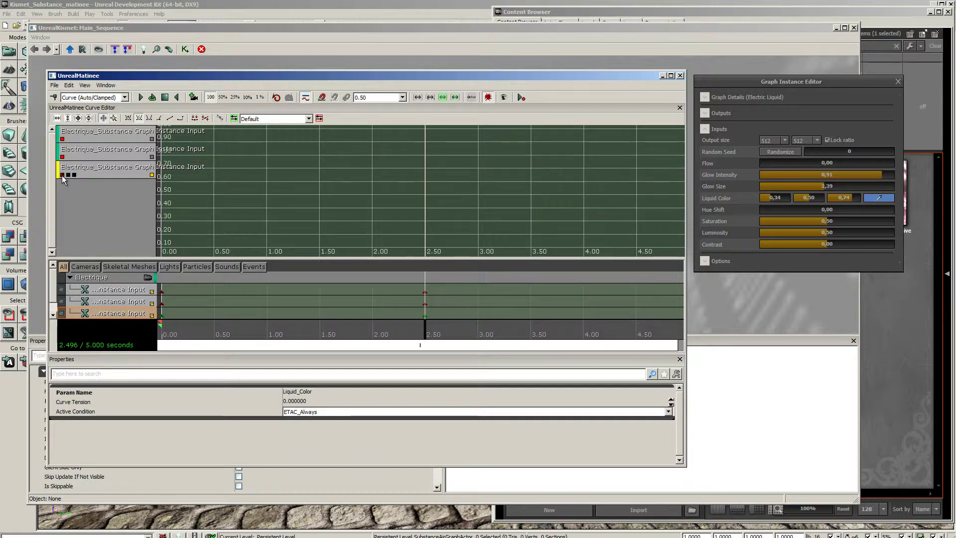
left_click(73, 175)
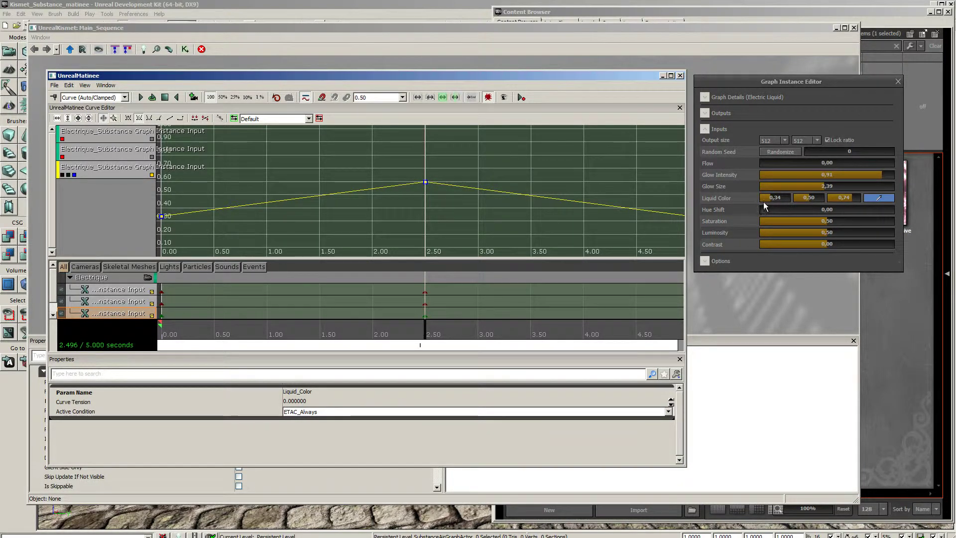
left_click(75, 175)
left_click(68, 175)
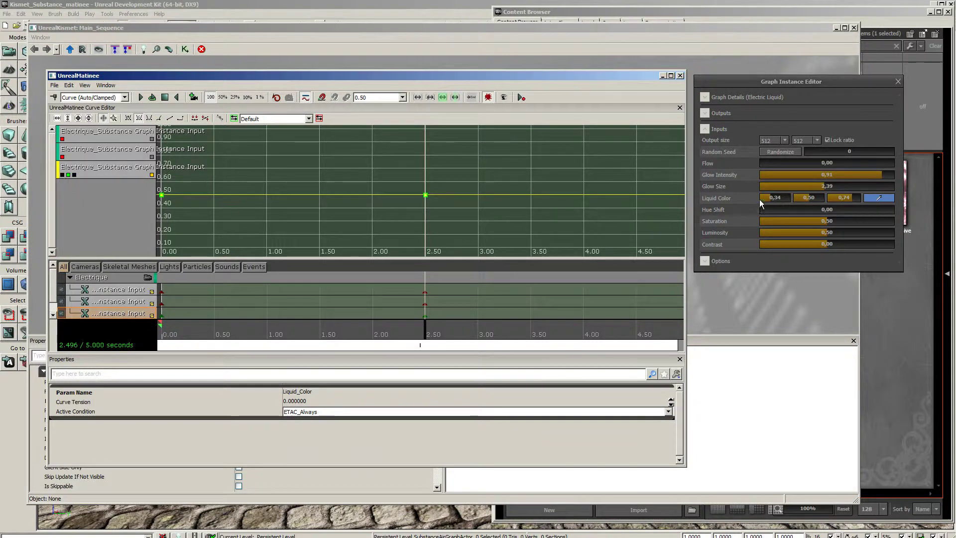
Step: Isolate the red curve of the Liquid_Color track in the curve editor
left_click(62, 175)
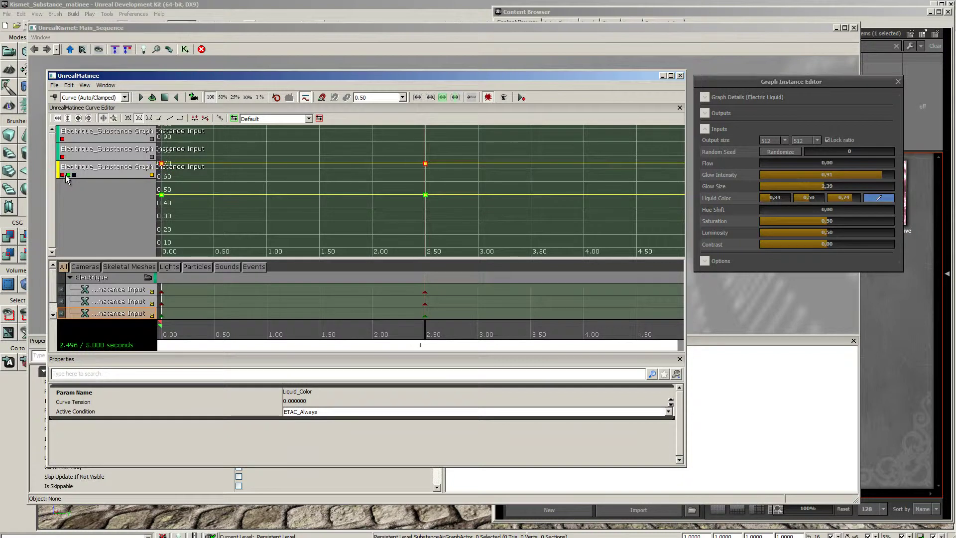
left_click(68, 174)
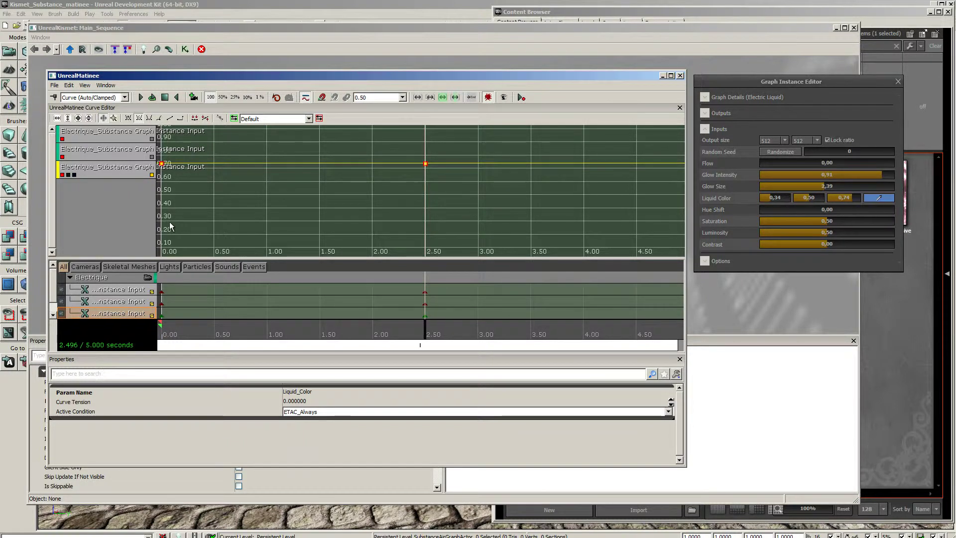
Step: Close the Matinee and Kismet editors and play the level from the cobblestone floor to preview the cube's color animation
left_click(680, 76)
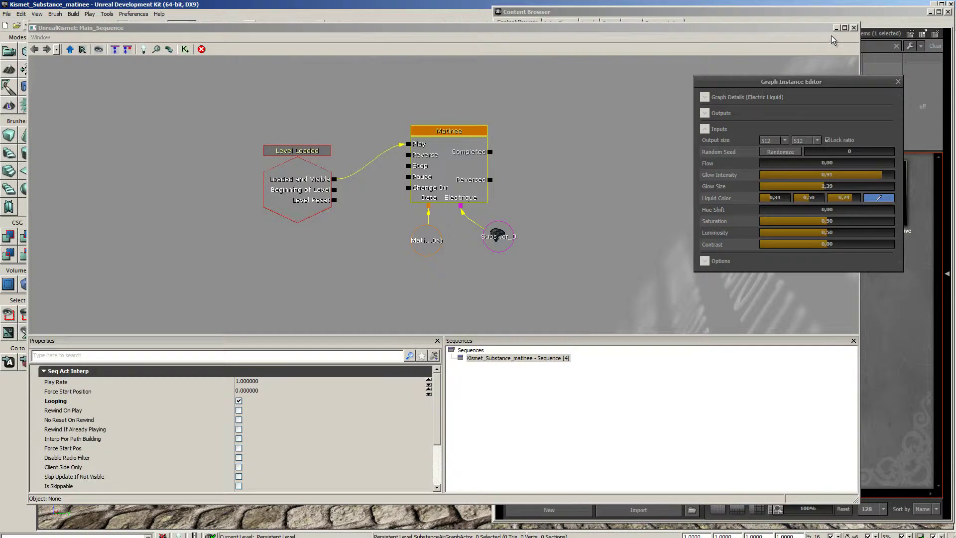
left_click(854, 28)
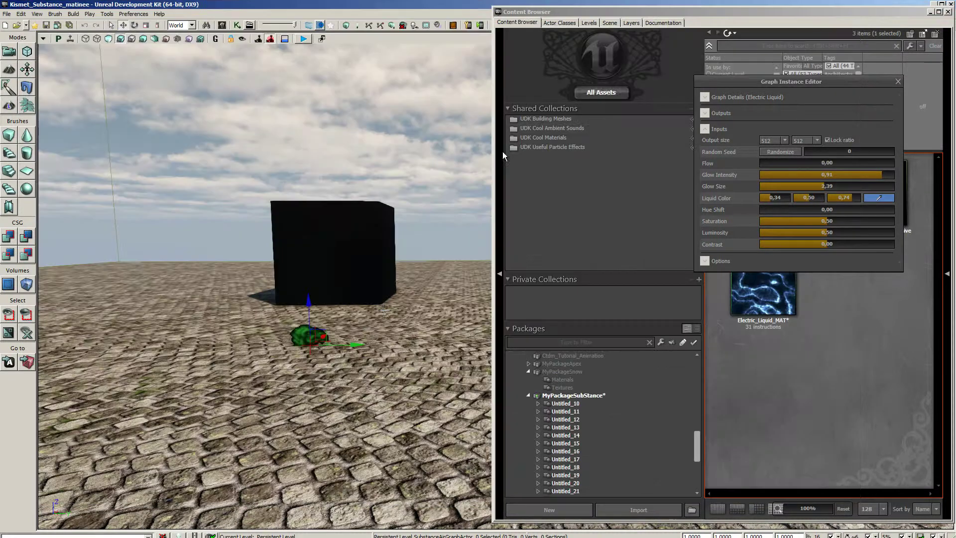
right_click(361, 364)
left_click(394, 345)
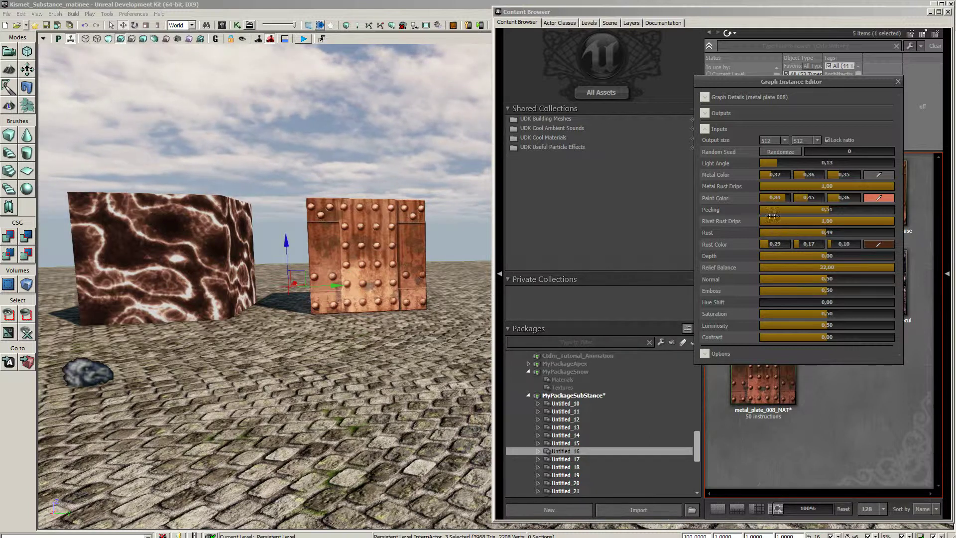
mouse_move(830, 210)
left_mouse_down()
mouse_move(896, 209)
mouse_move(843, 218)
mouse_move(770, 250)
mouse_move(791, 244)
mouse_move(817, 211)
mouse_move(892, 210)
mouse_move(831, 214)
left_mouse_up()
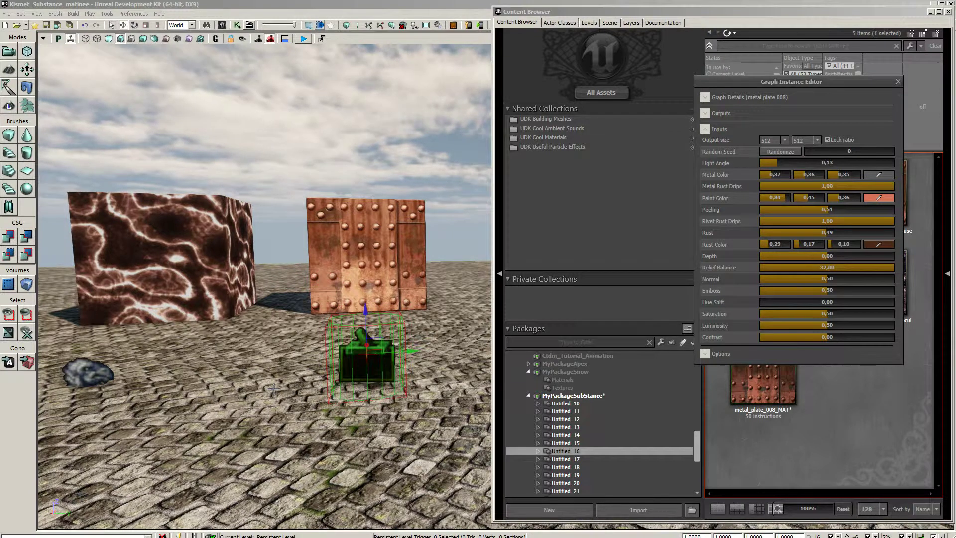
Step: Turn off the Hidden option in the display properties of the trigger in front of the metal plate cube
double_click(362, 364)
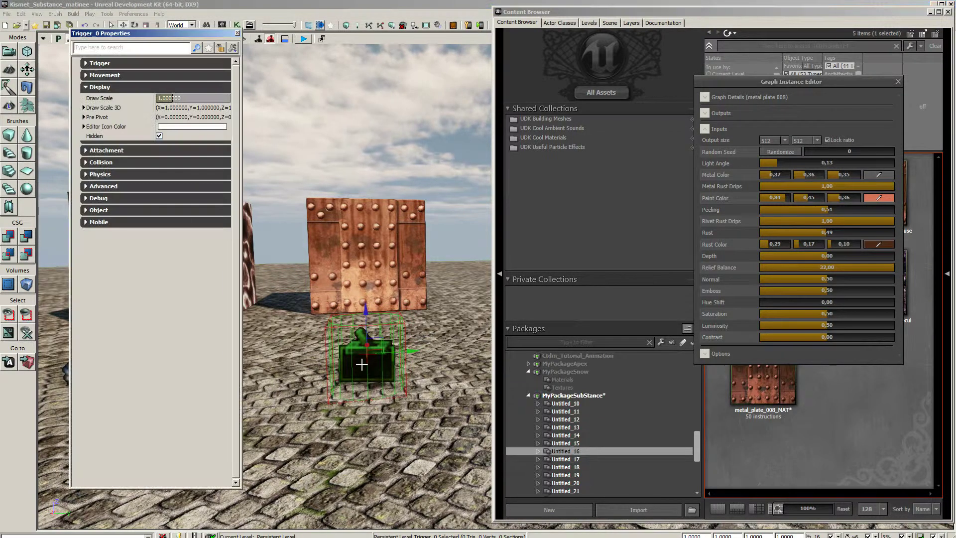
left_click(159, 136)
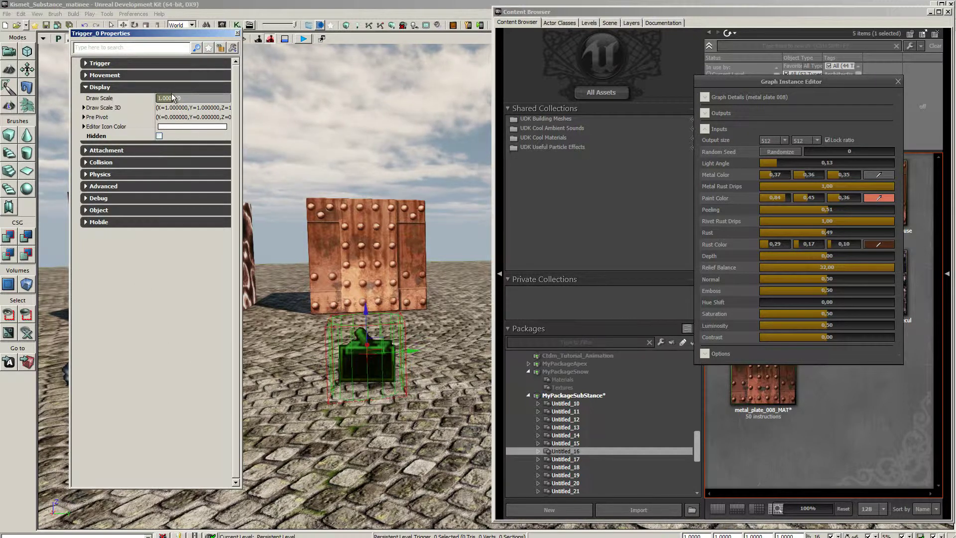
left_click(237, 34)
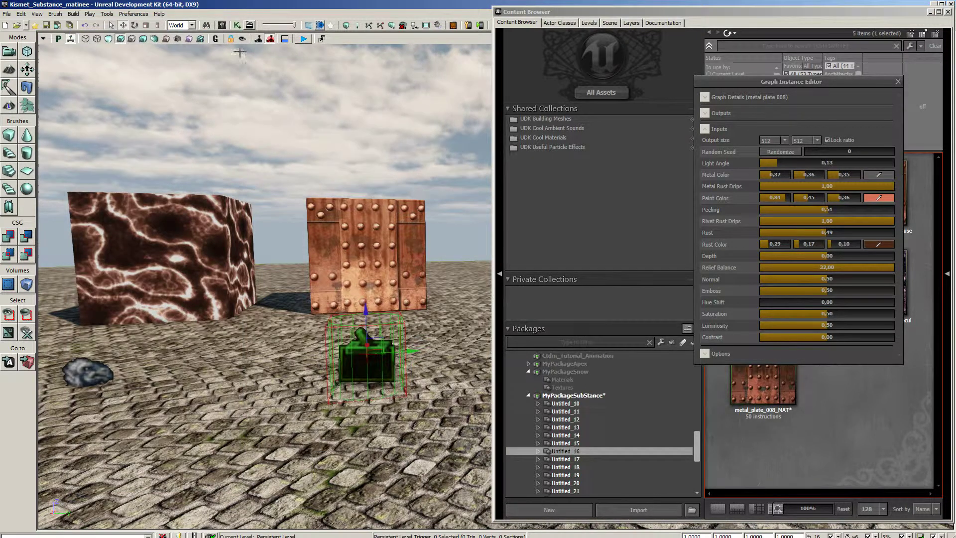
Step: Open Kismet and add a Touch event using the selected trigger, Trigger_0
left_click(237, 25)
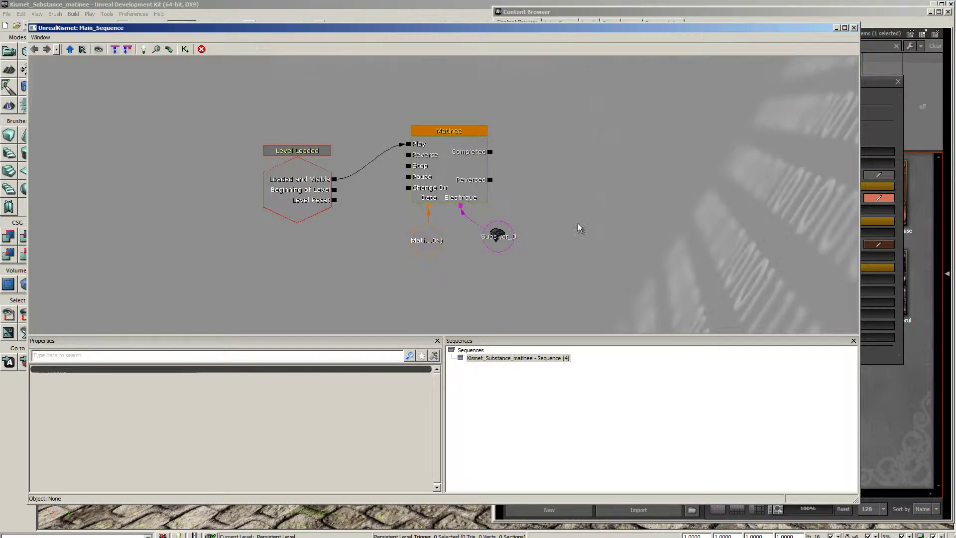
right_click(565, 162)
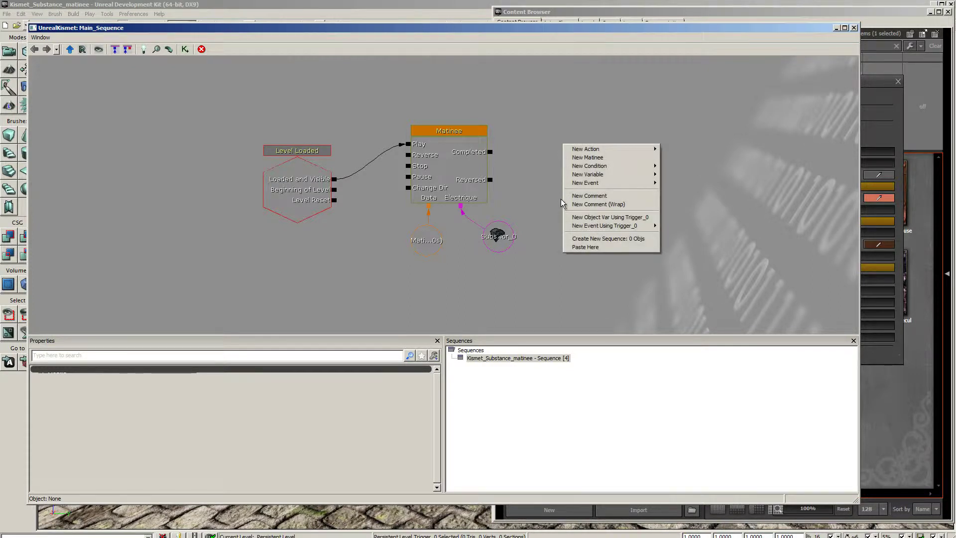
mouse_move(579, 227)
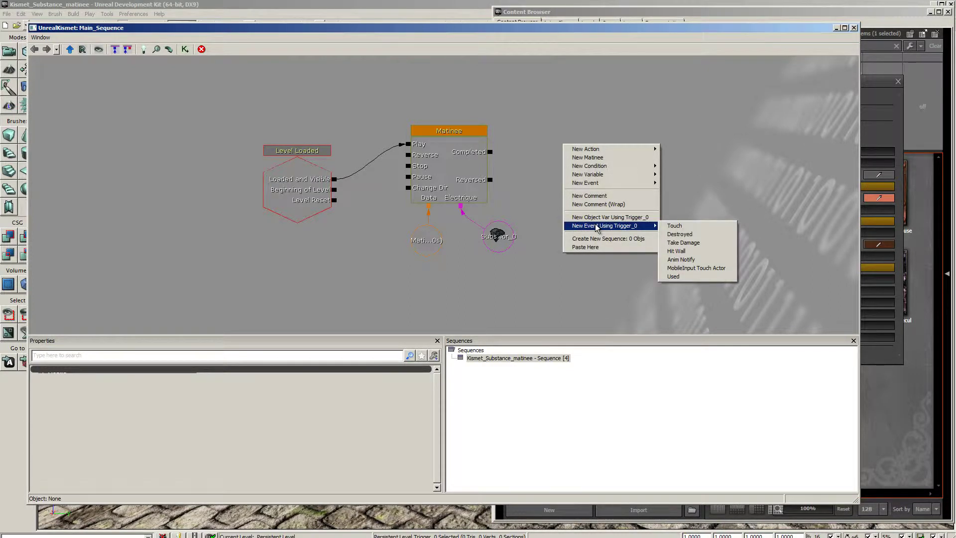
left_click(675, 227)
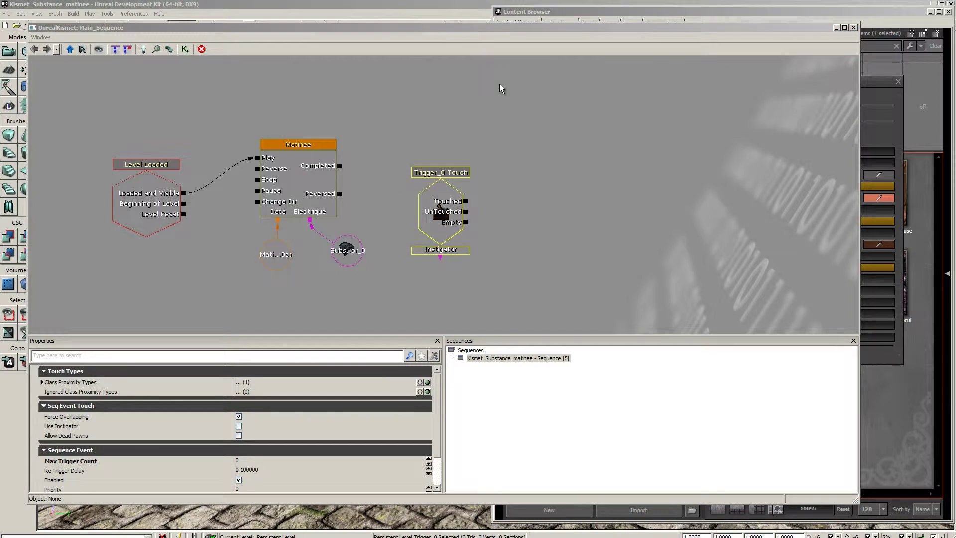
Step: Add a Substance Set Input (Float) action beside the trigger event and connect the event's Touched output to its Set input
right_click(501, 73)
mouse_move(522, 78)
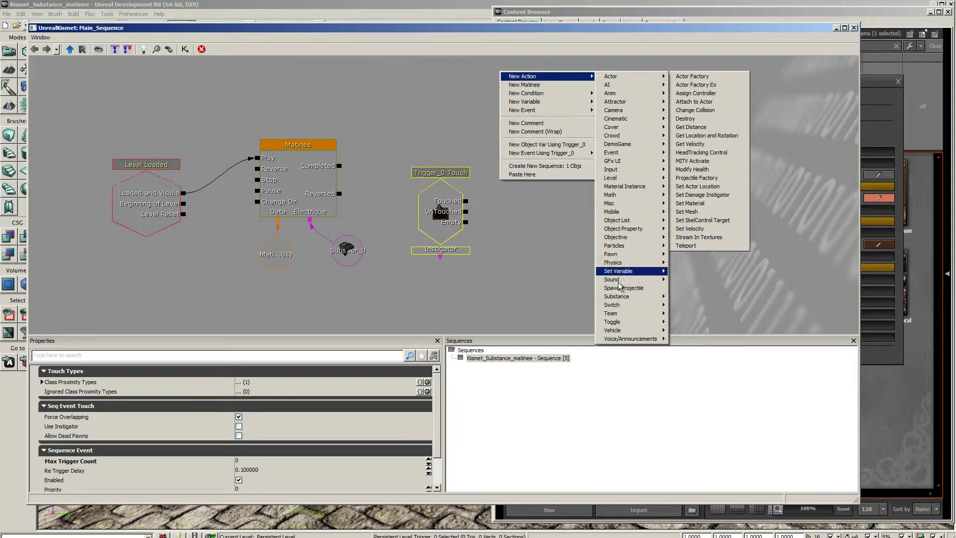
mouse_move(632, 304)
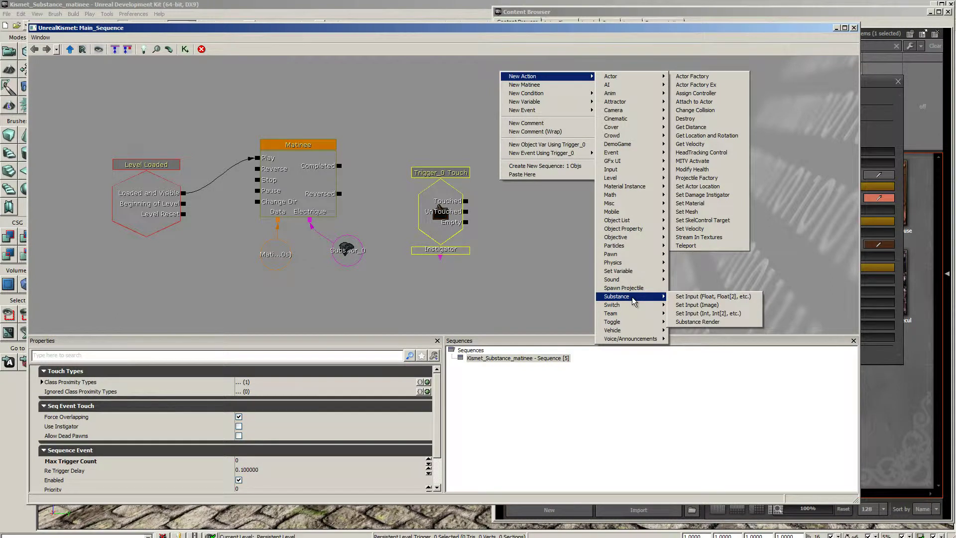
left_click(745, 298)
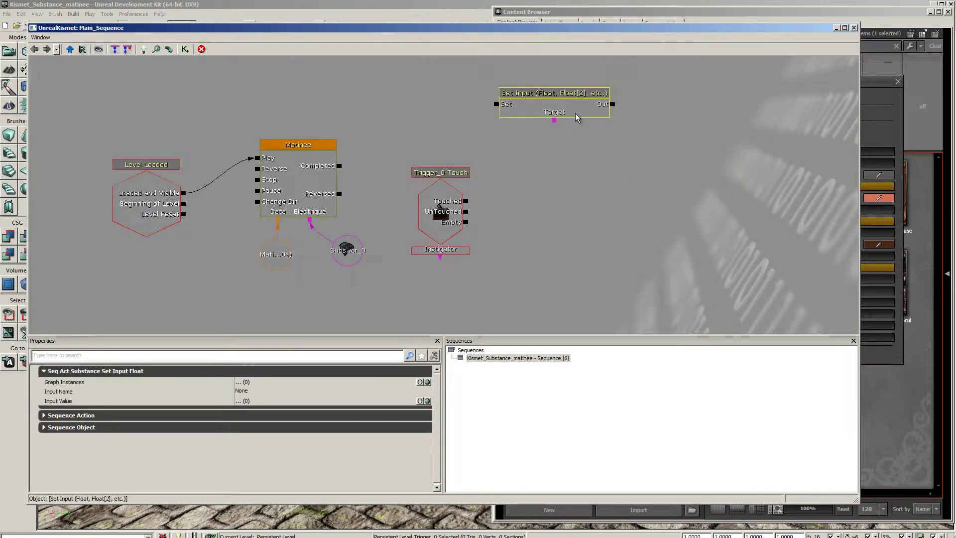
left_click_drag(577, 117, 577, 213)
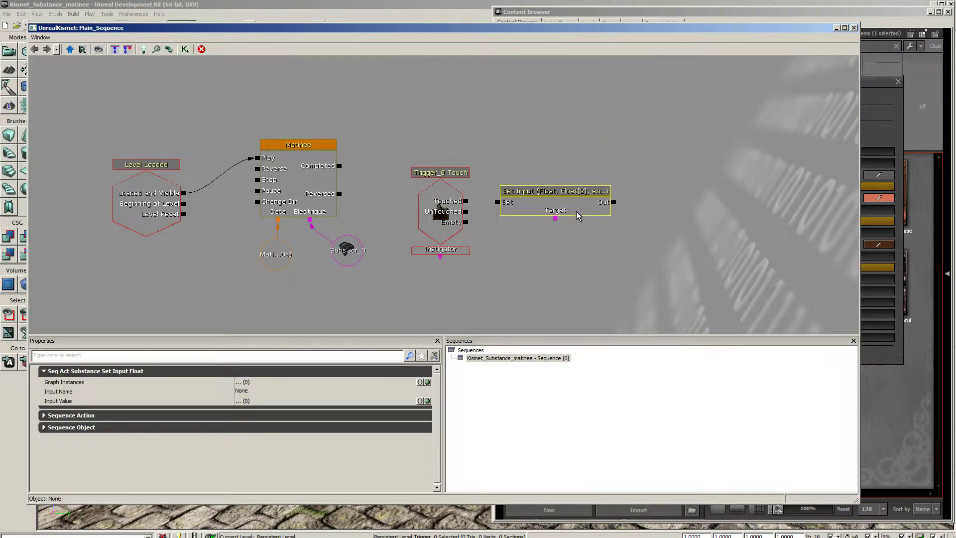
left_click_drag(465, 201, 497, 200)
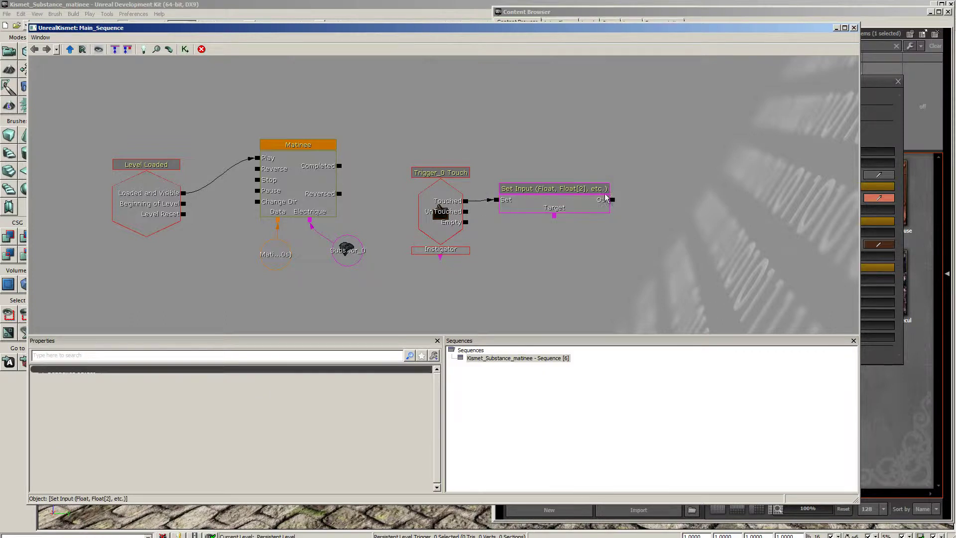
Step: Add a Substance Render action beside the Set Input node and connect the Set Input node's Out to its Set input
right_click(619, 99)
mouse_move(643, 103)
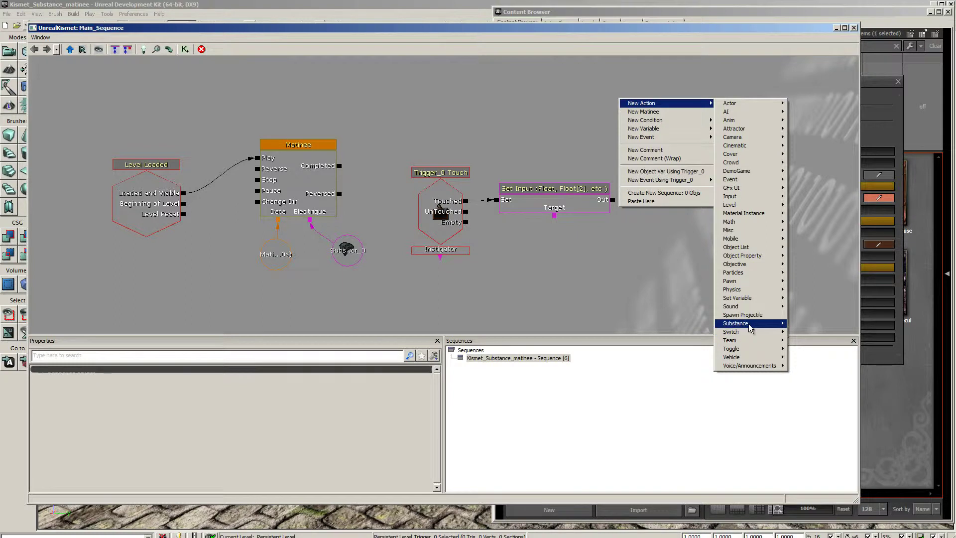
mouse_move(750, 324)
left_click(817, 349)
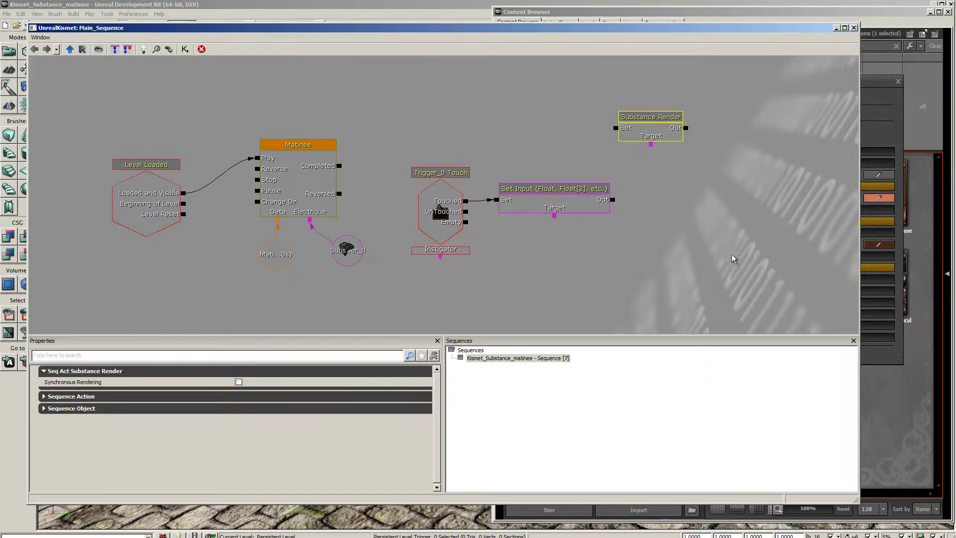
left_click_drag(655, 132, 675, 199)
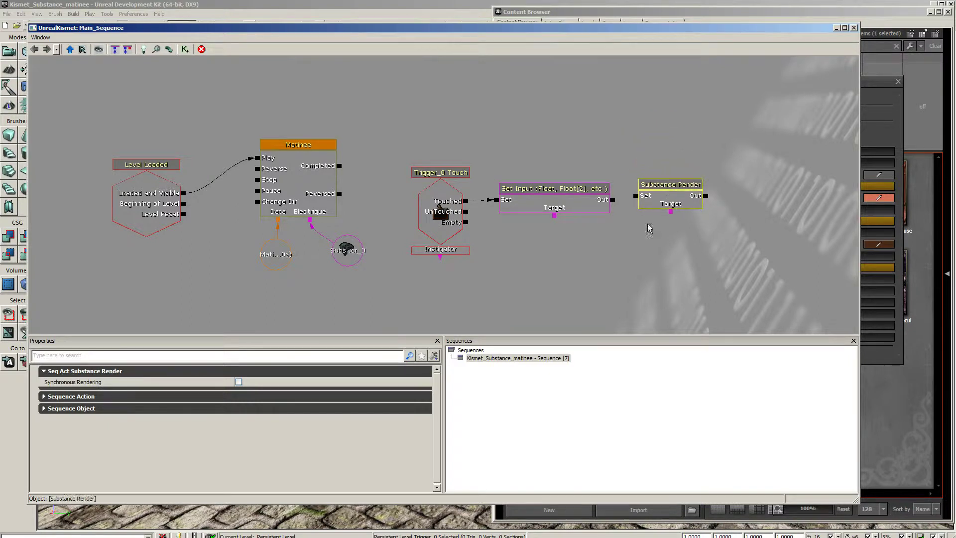
left_click_drag(613, 201, 636, 197)
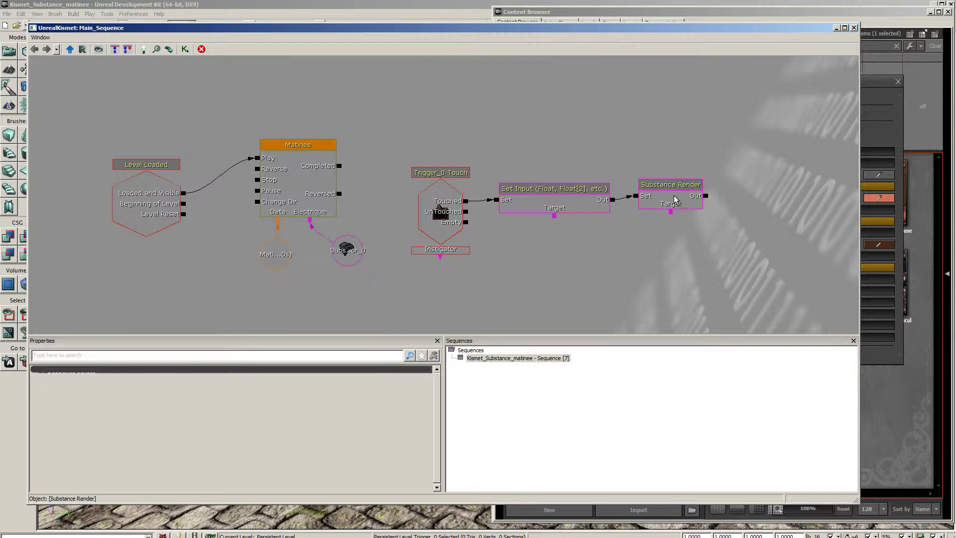
left_click(675, 200)
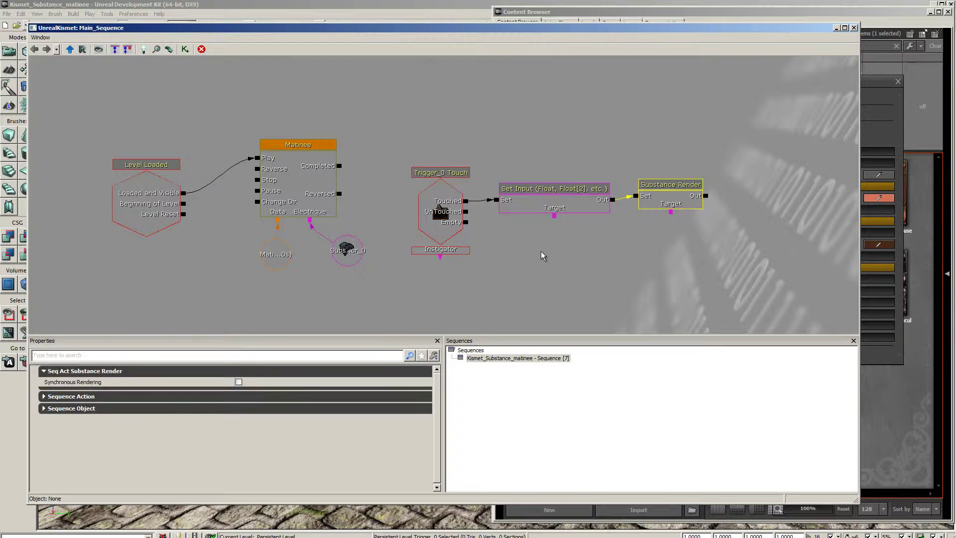
Step: Configure the Set Input node with Input Name Peeling, one Input Value of 0.2 and one empty Graph Instances entry
left_click(555, 208)
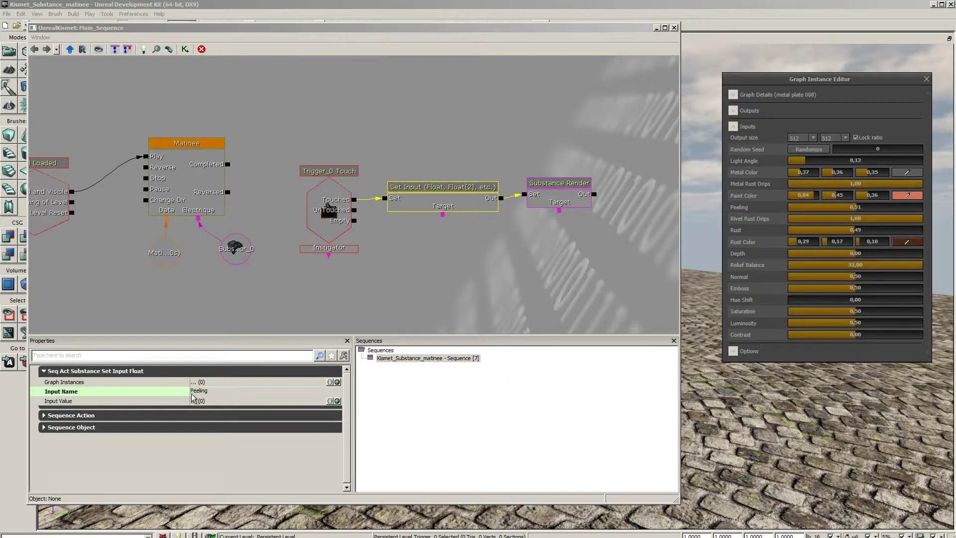
left_click(337, 402)
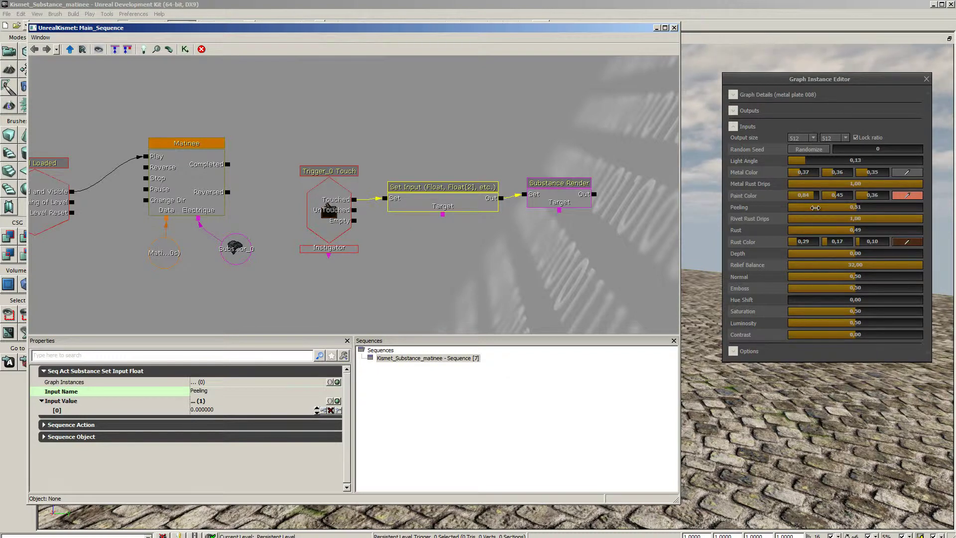
left_click(225, 411)
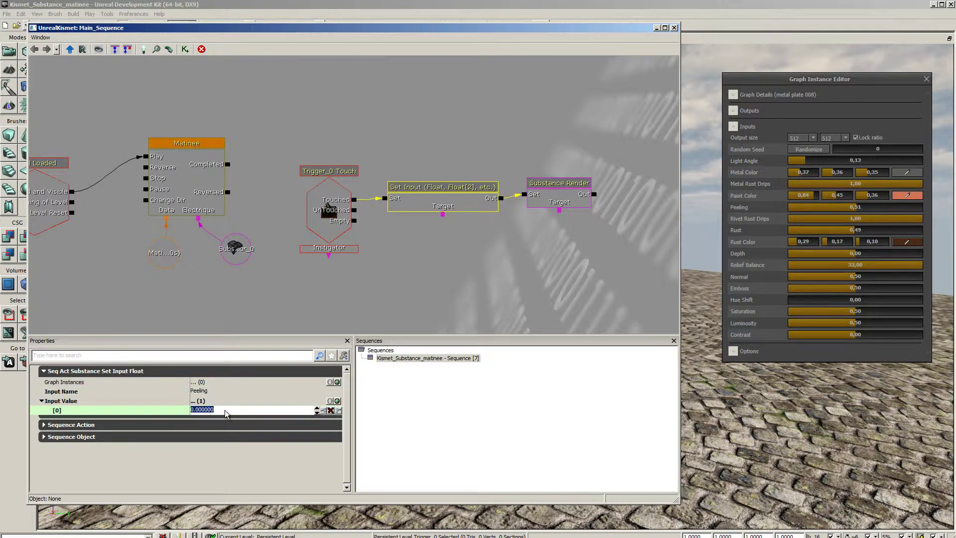
type("0")
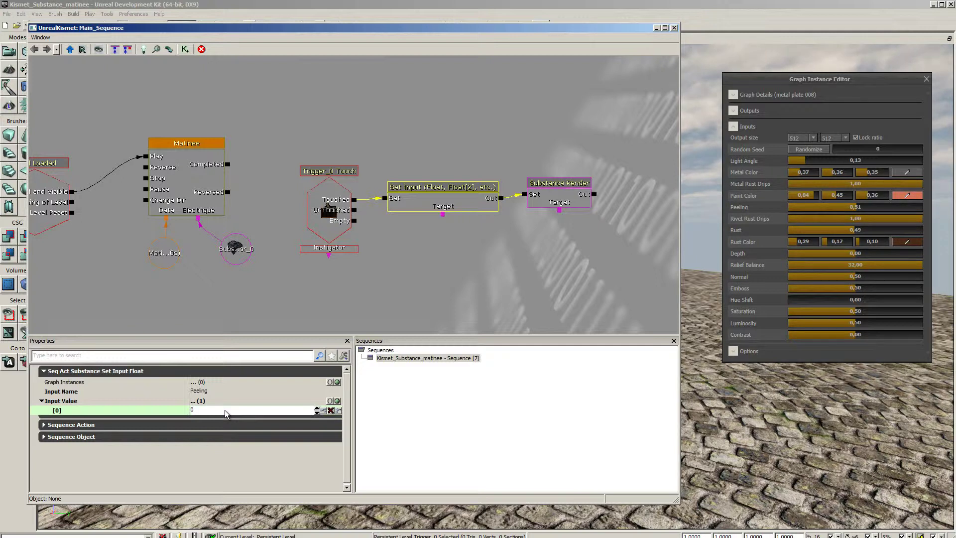
type(".2")
key("Return")
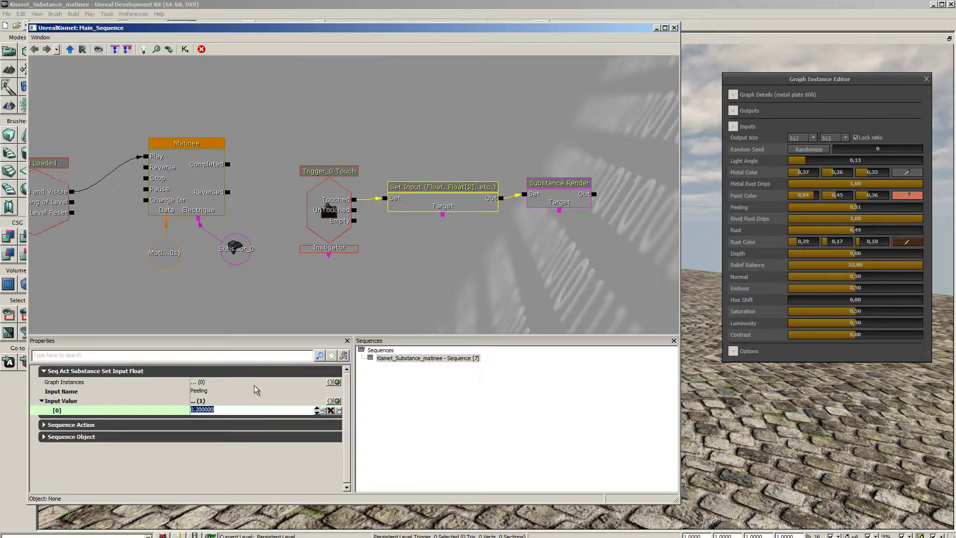
left_click(337, 383)
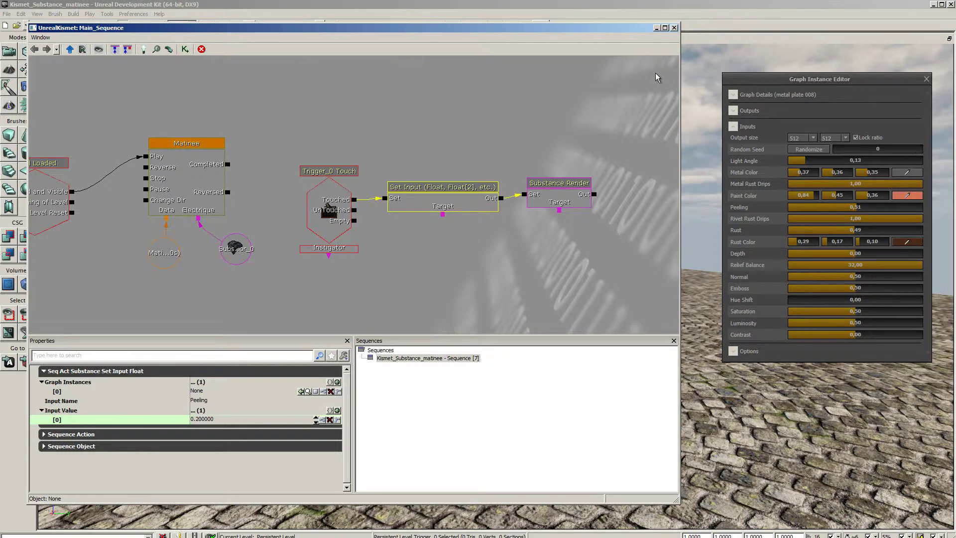
Step: Close Kismet, locate the metal plate cube's material in the Content Browser, and select metal_plate_008_INST in the Untitled_16 group
left_click(674, 28)
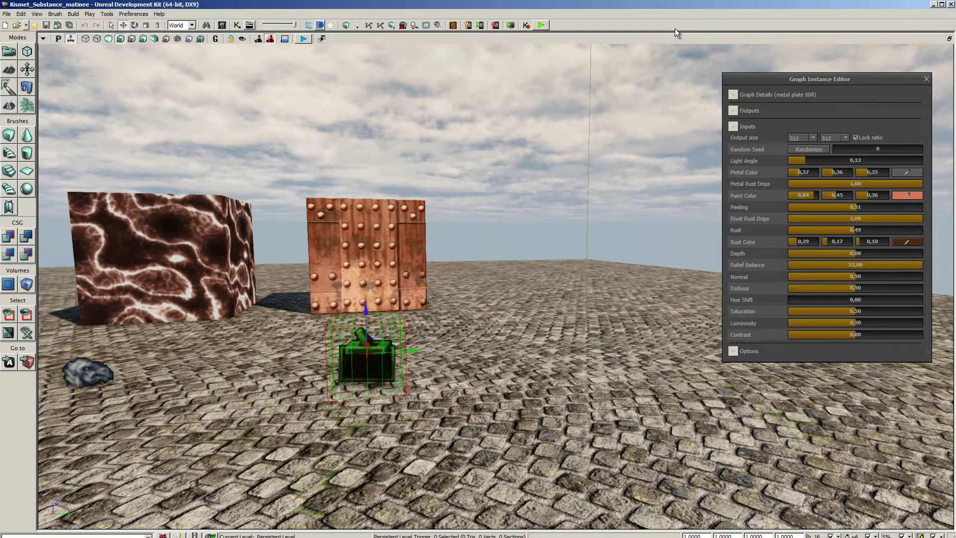
left_click(360, 208)
right_click(360, 208)
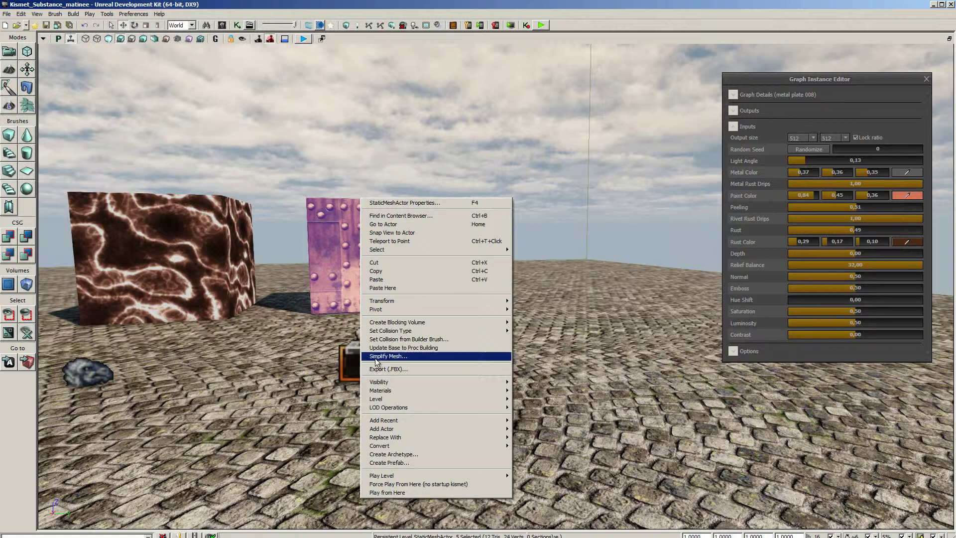
mouse_move(402, 390)
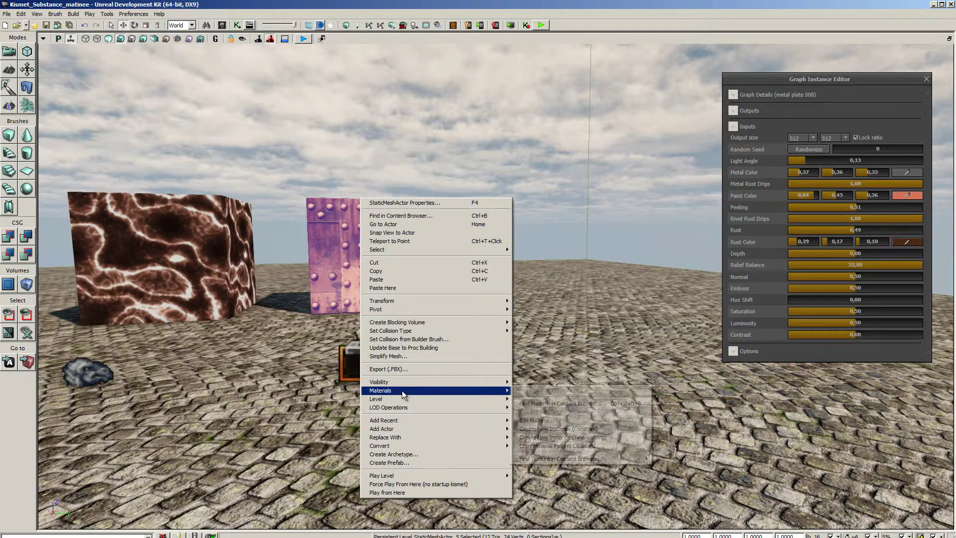
left_click(585, 404)
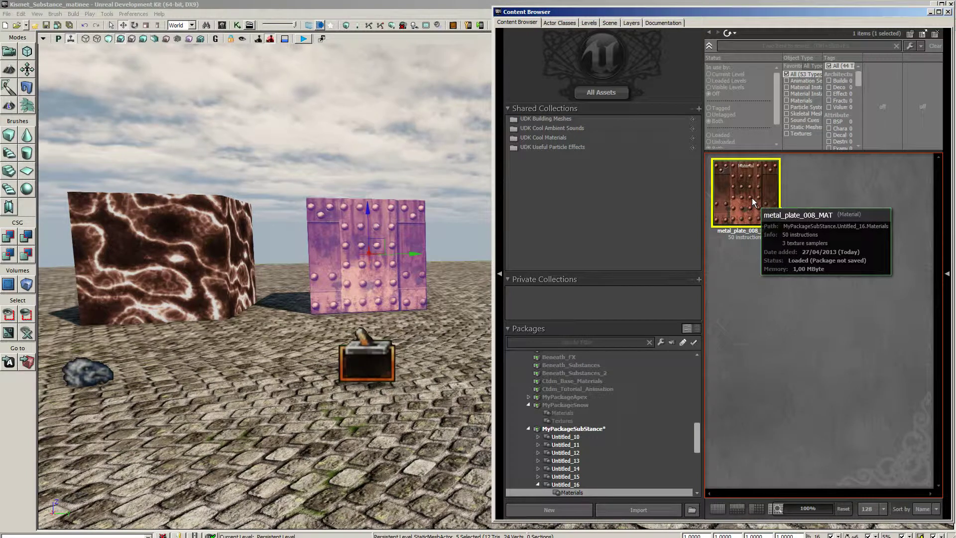
left_click(565, 485)
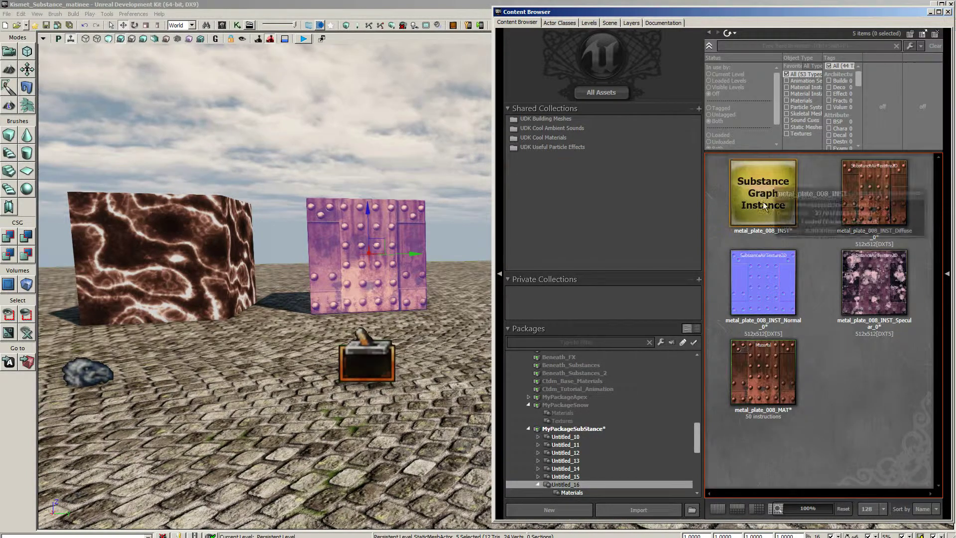
left_click(766, 195)
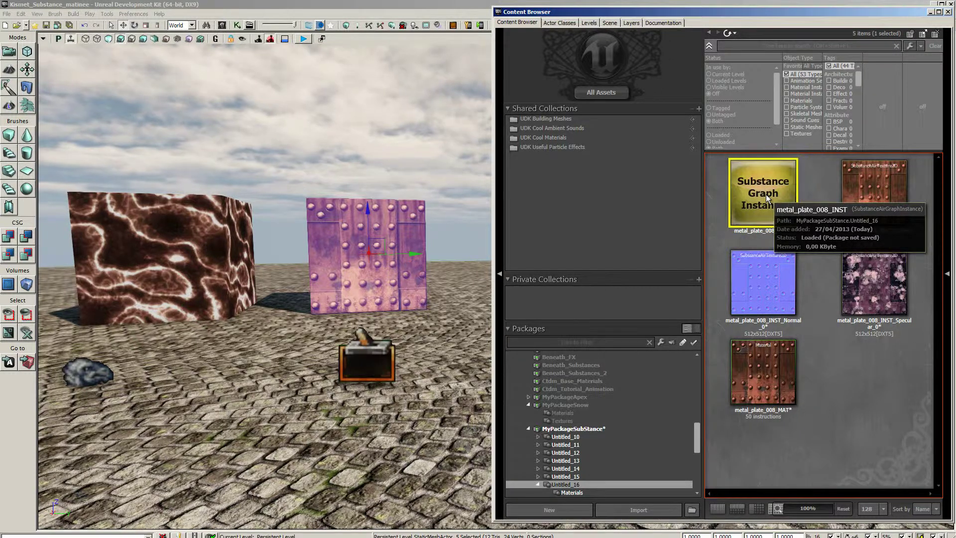
Step: Assign metal_plate_008_INST to the Set Input node's Graph Instances entry in Kismet, then close Kismet
left_click(237, 25)
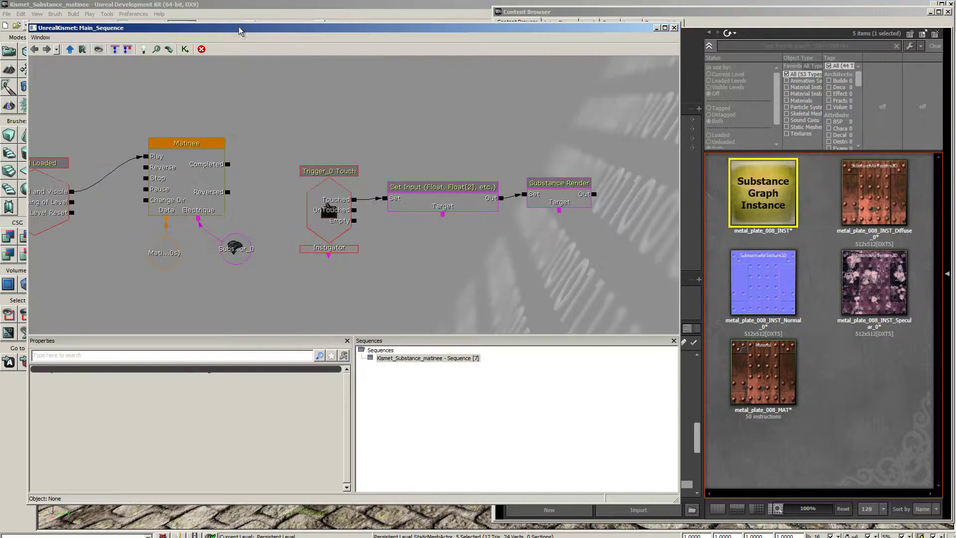
left_click(432, 210)
left_click(300, 392)
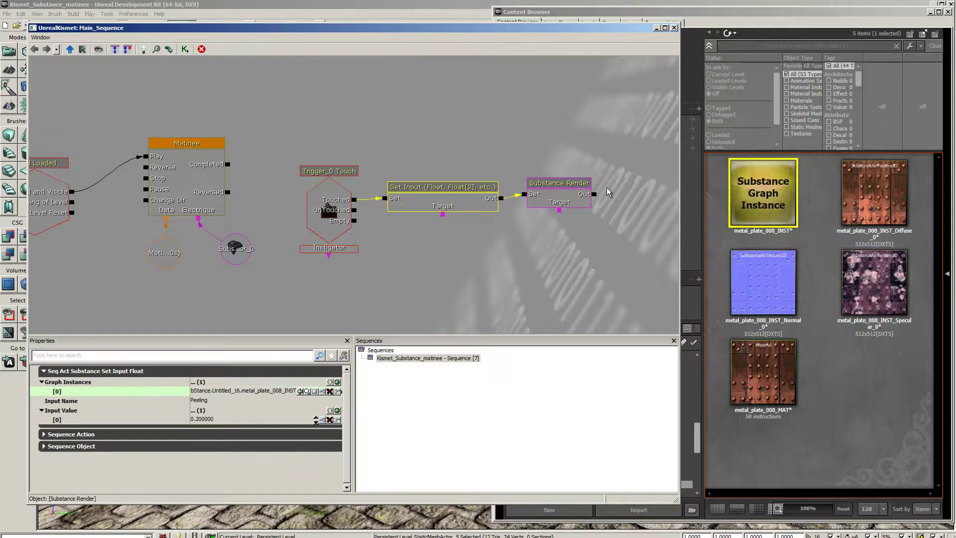
left_click(675, 27)
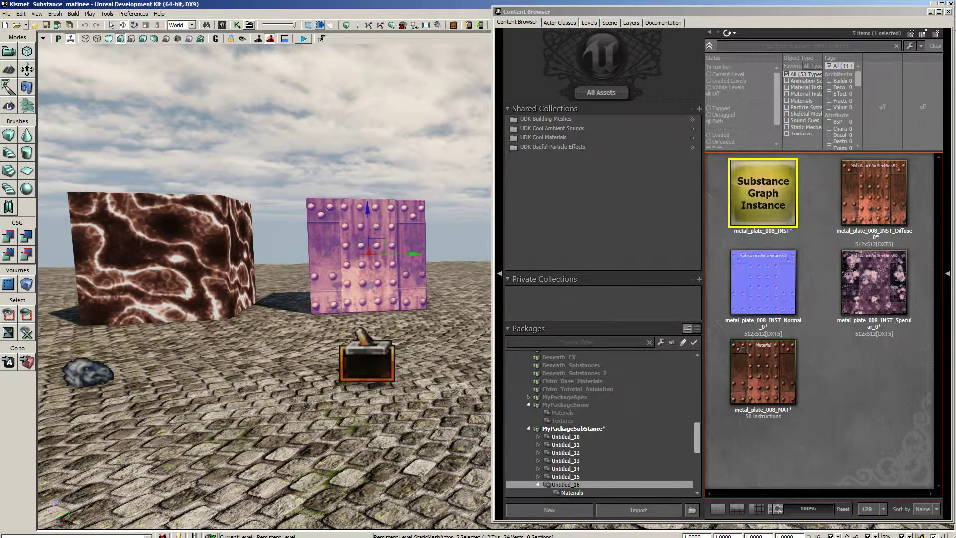
Step: Duplicate the Set Input and Substance Render pair in Kismet above the original and set the copied node's Input Value to 0.8
left_click(238, 25)
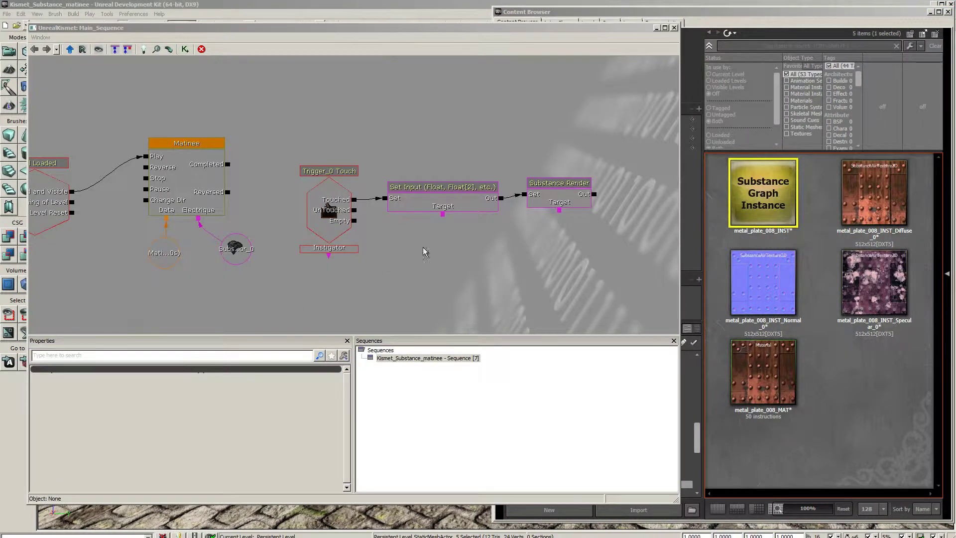
left_click(451, 207)
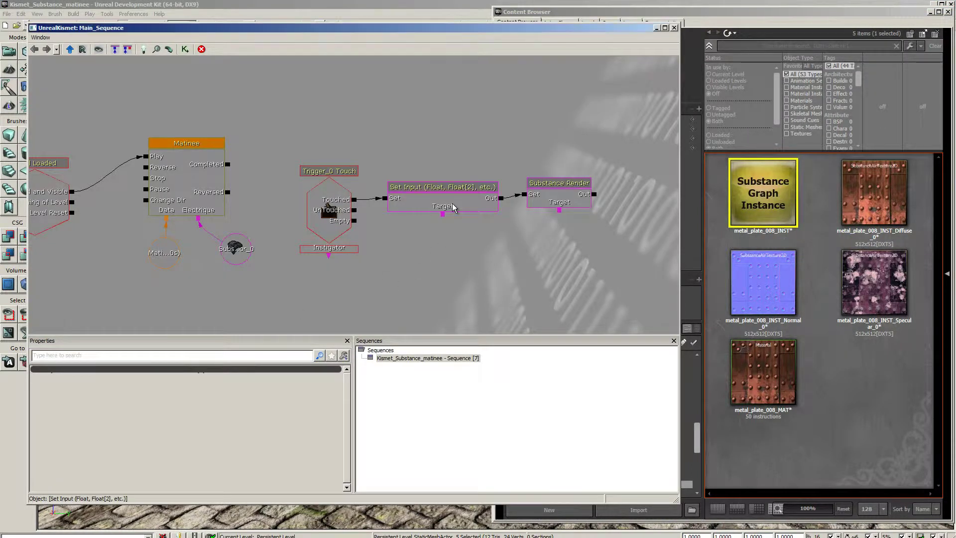
left_click(550, 202)
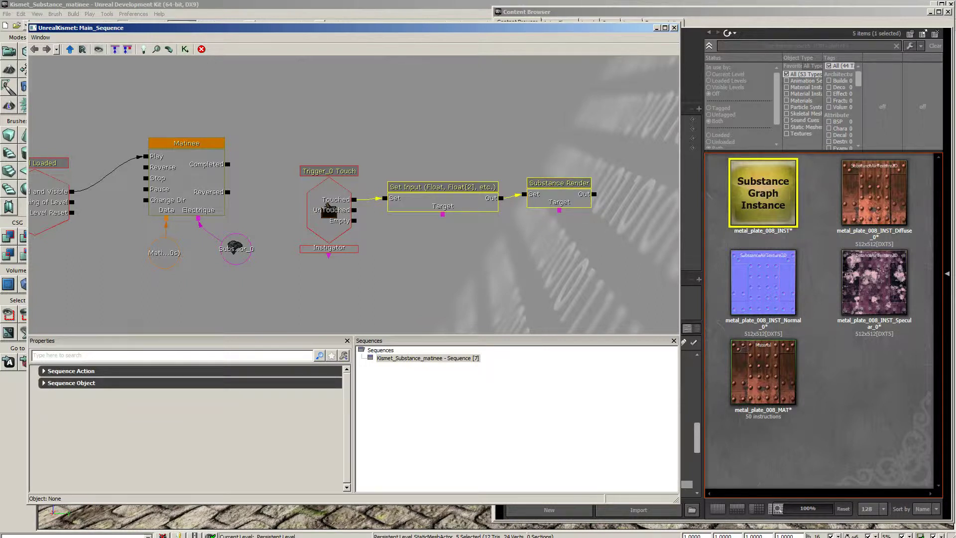
key("ctrl+v")
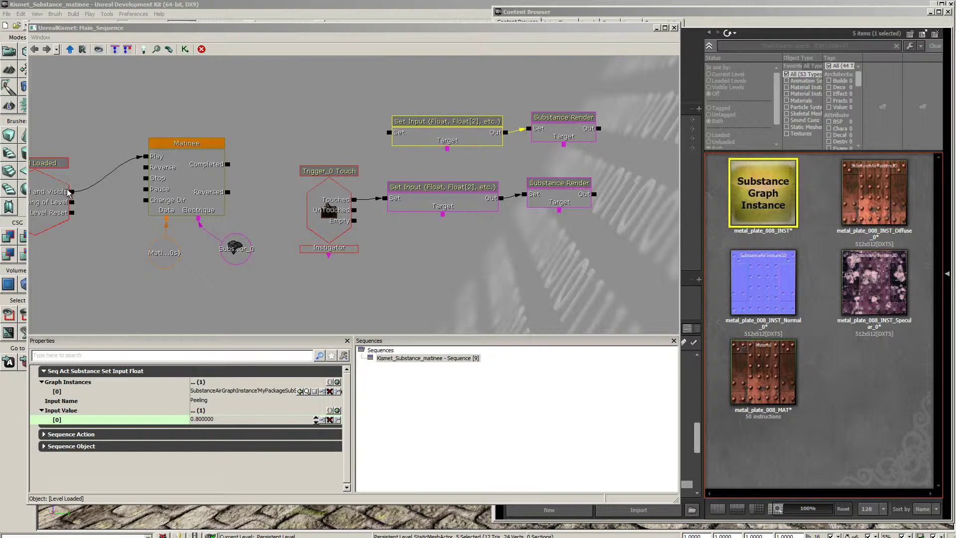
Step: Connect the Level Loaded event's Loaded and Visible output to the copied Set Input node, and compare both Set Input nodes' properties
left_click_drag(72, 191, 390, 134)
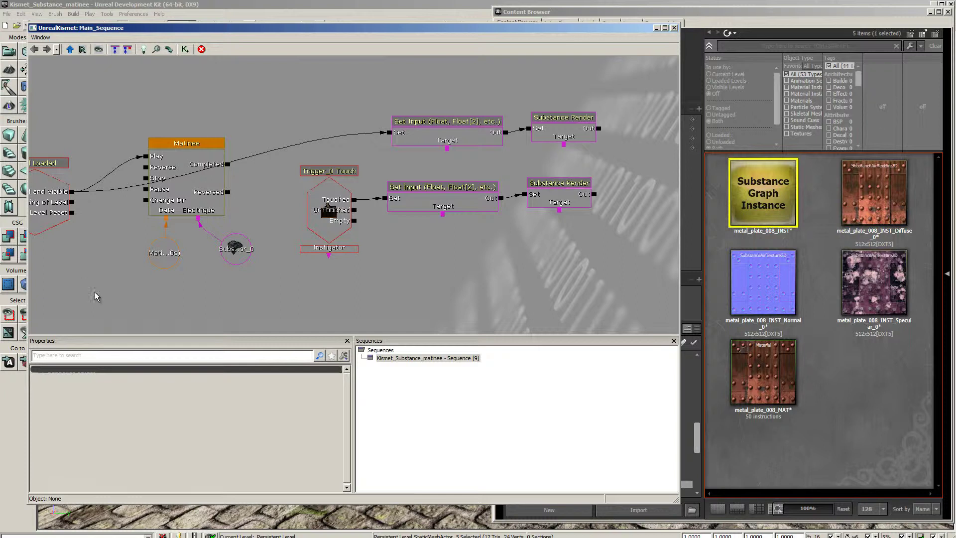
left_click(458, 142)
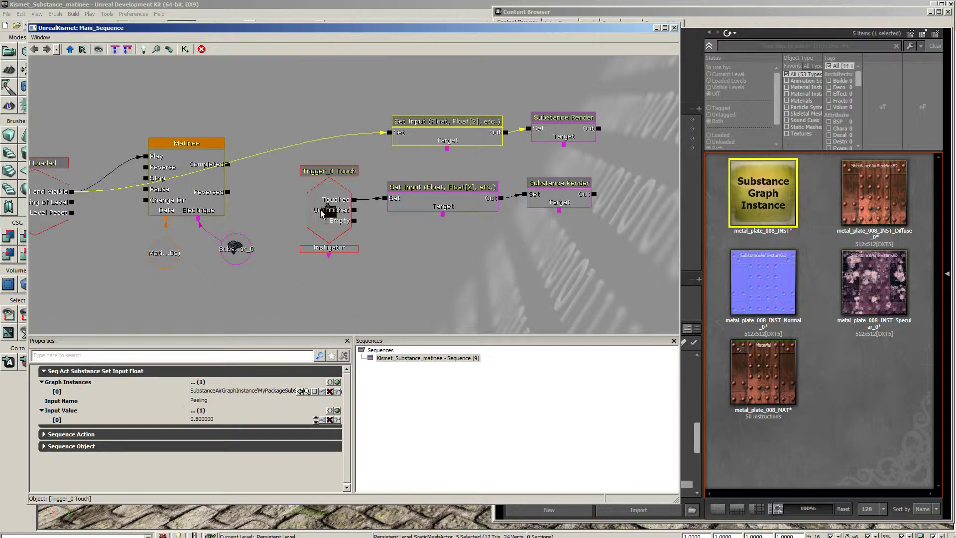
left_click(454, 206)
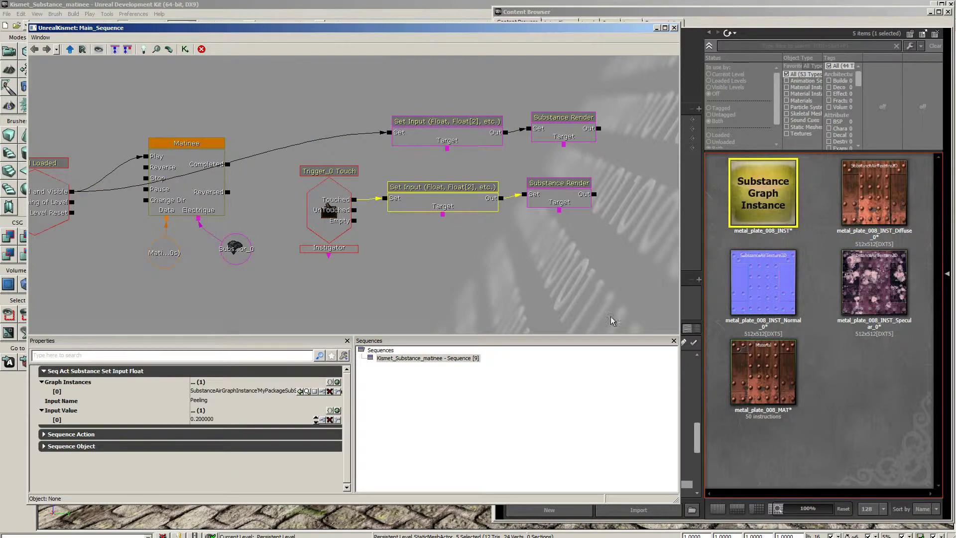
Step: Close Kismet and the Content Browser, play the level from near the trigger, walk into and back out of it, and end the preview
left_click(674, 27)
left_click(948, 11)
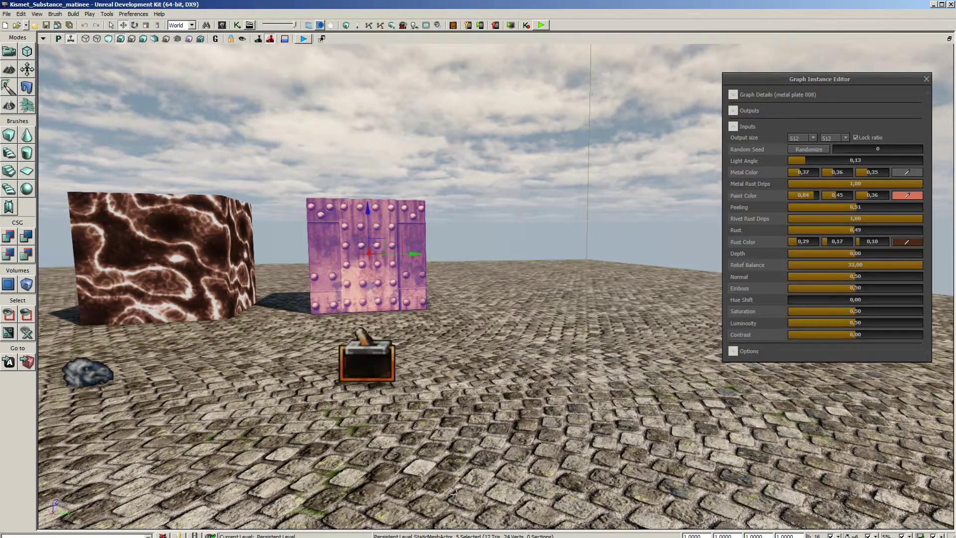
right_click(458, 492)
left_click(479, 478)
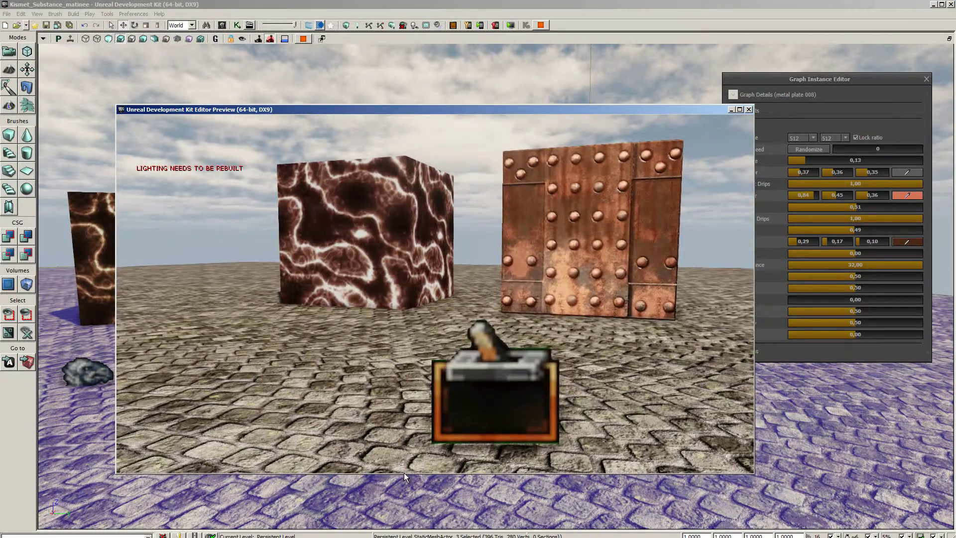
key("w")
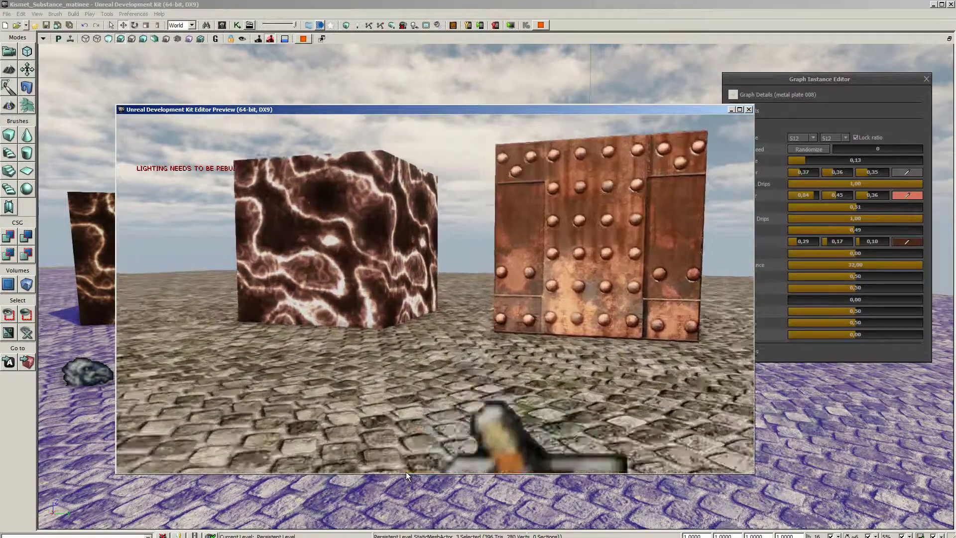
key("s")
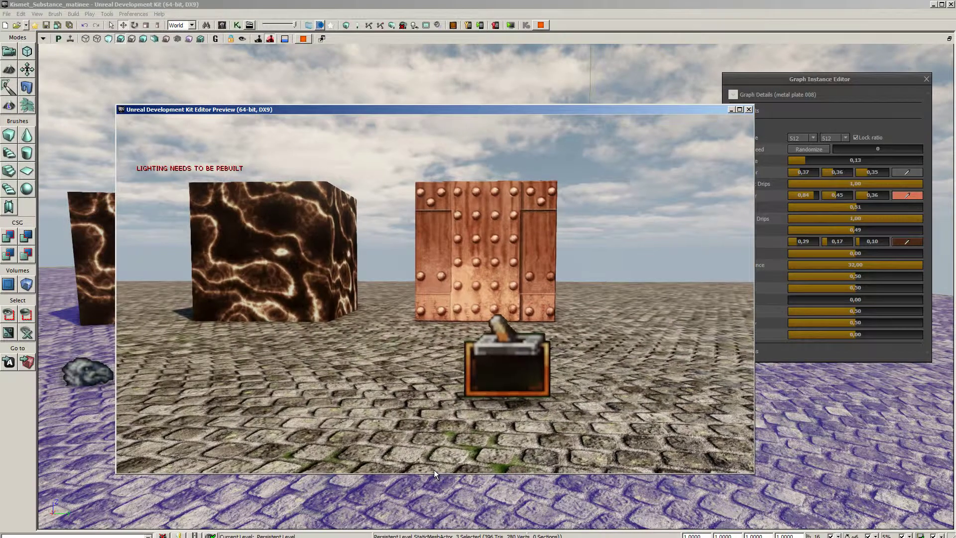
key("Escape")
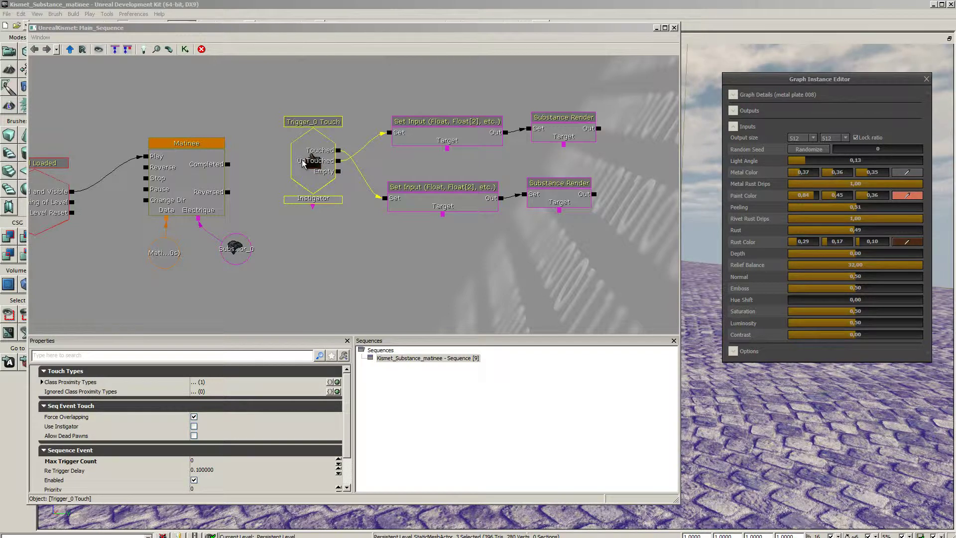
Step: Review the Input Value of both Set Input nodes and the touch event's trigger properties in Kismet
left_click(447, 138)
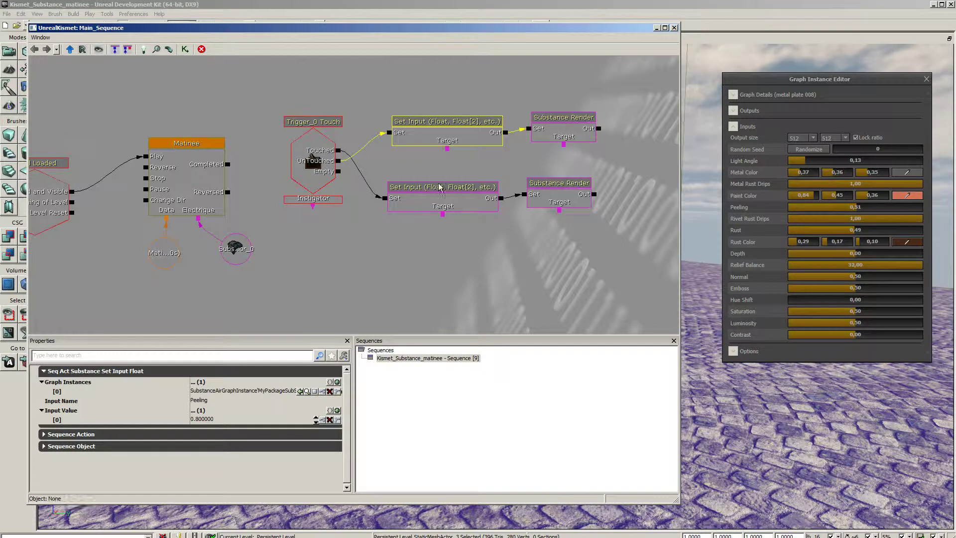
left_click(467, 205)
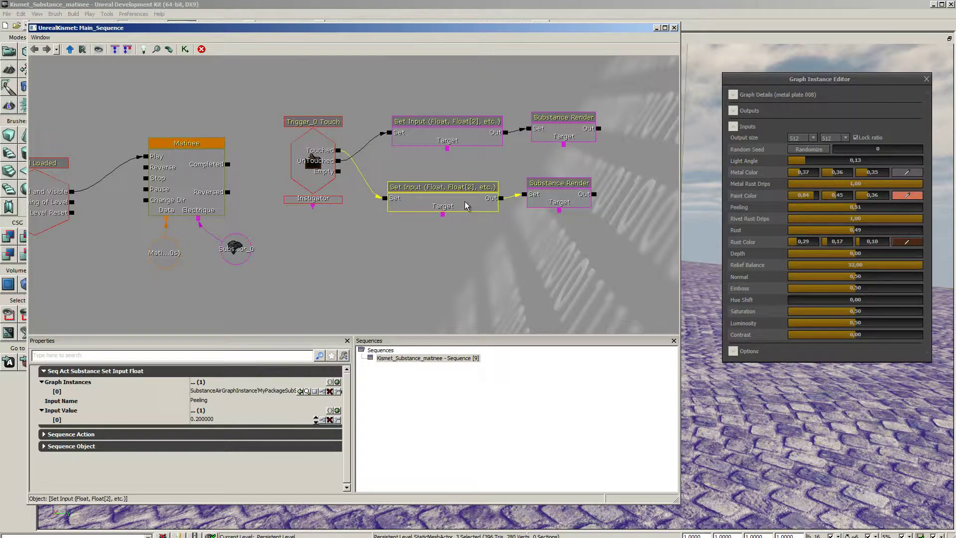
left_click(459, 268)
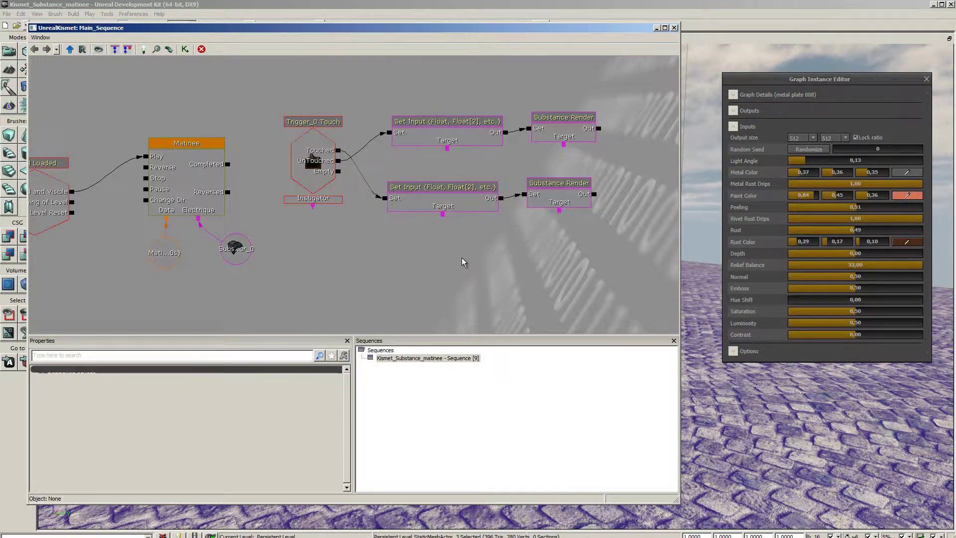
left_click(293, 153)
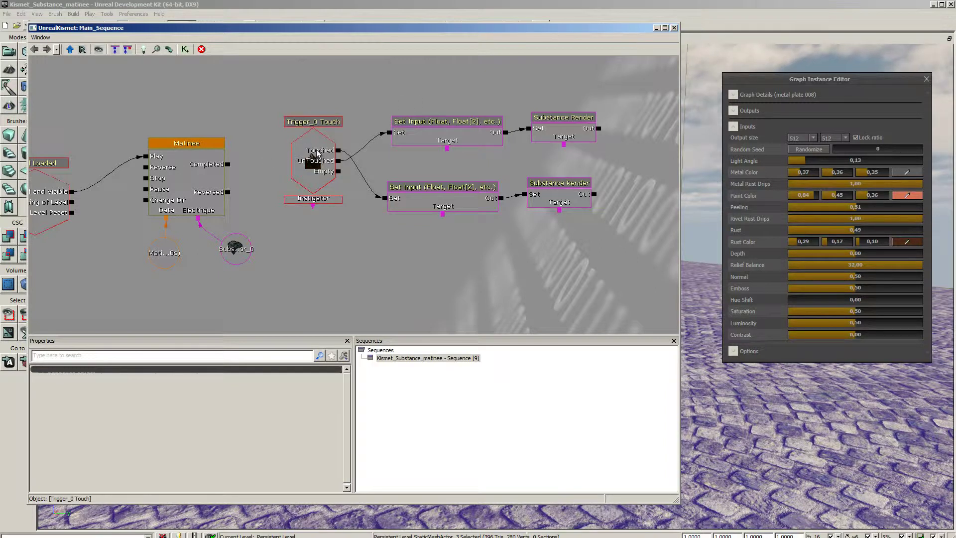
mouse_move(43, 466)
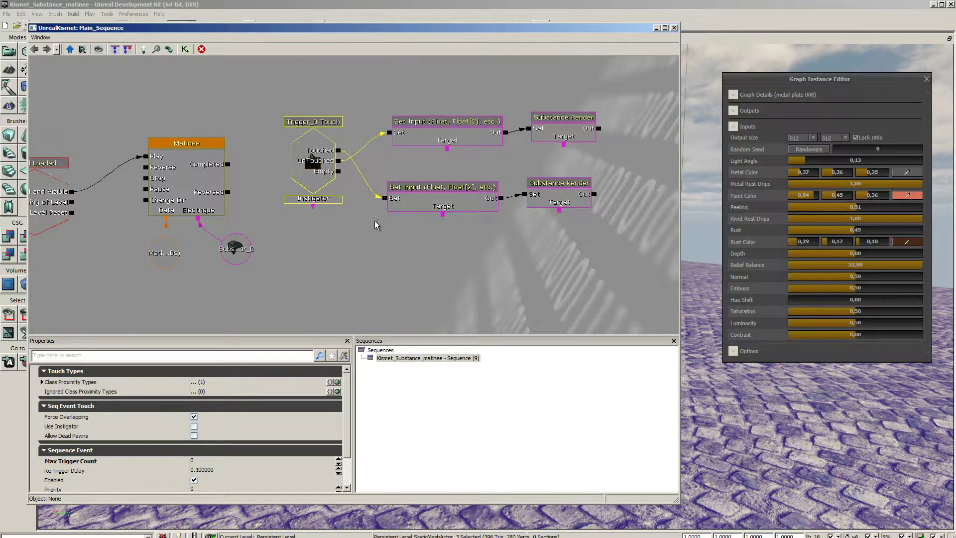
left_click(389, 264)
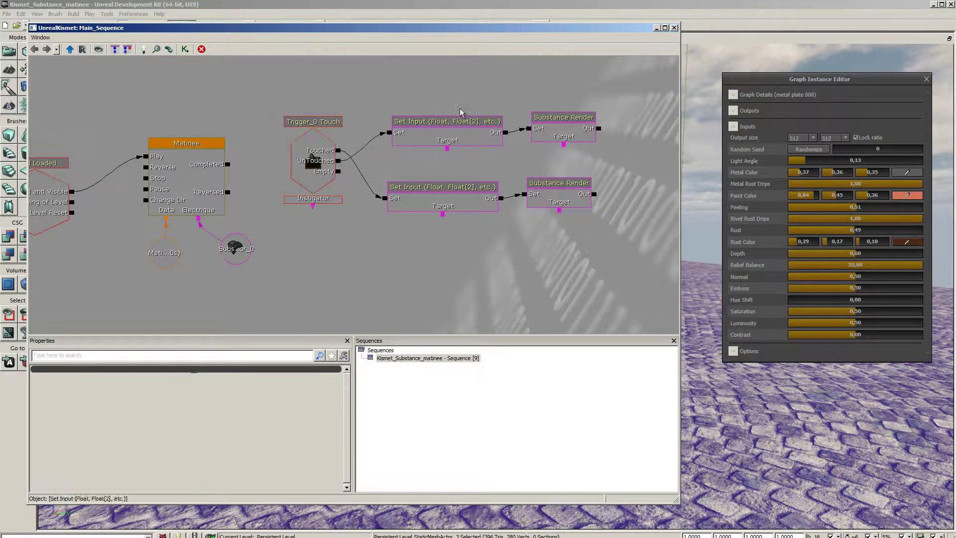
Step: Close Kismet, play the level from near the trigger, and walk in and out of it repeatedly to test the metal plate's Peeling switch
left_click(674, 28)
right_click(467, 432)
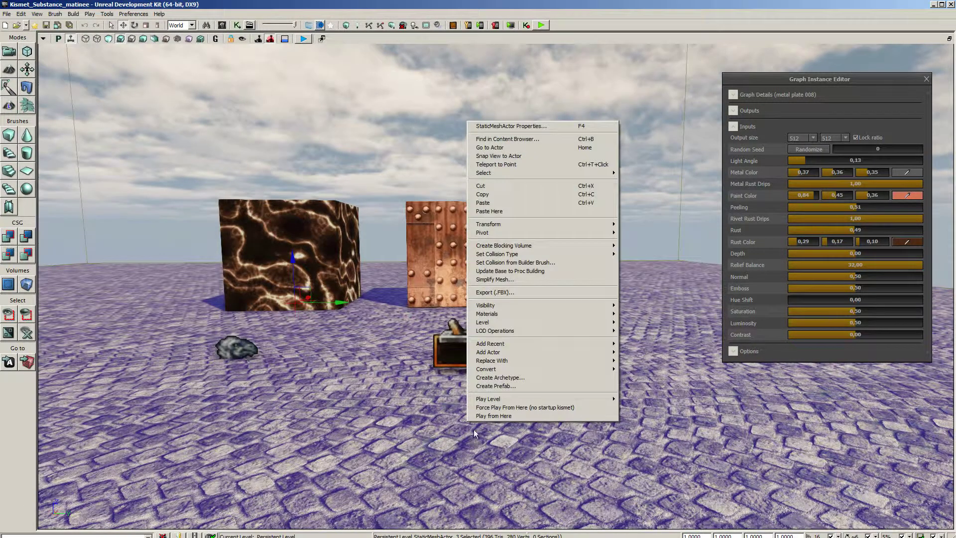
left_click(485, 417)
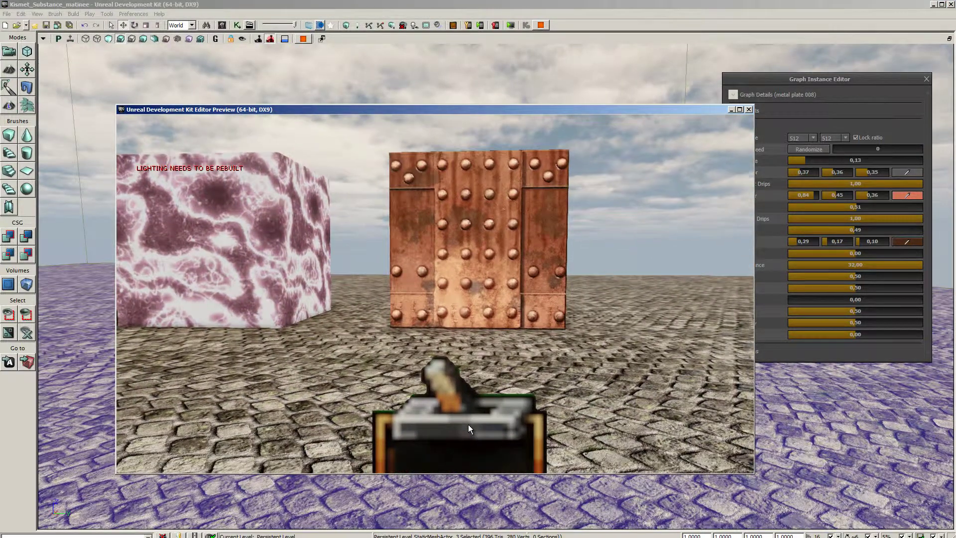
key("w")
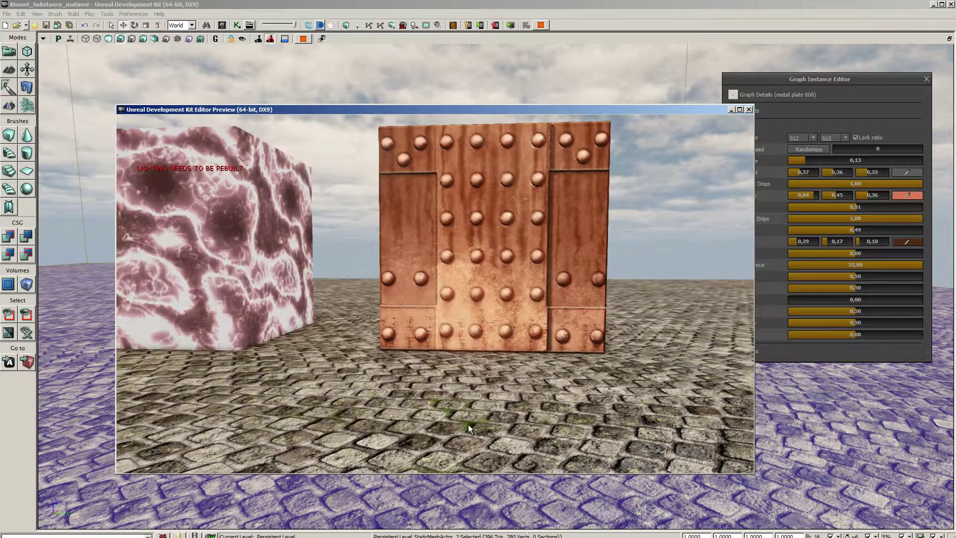
key("w")
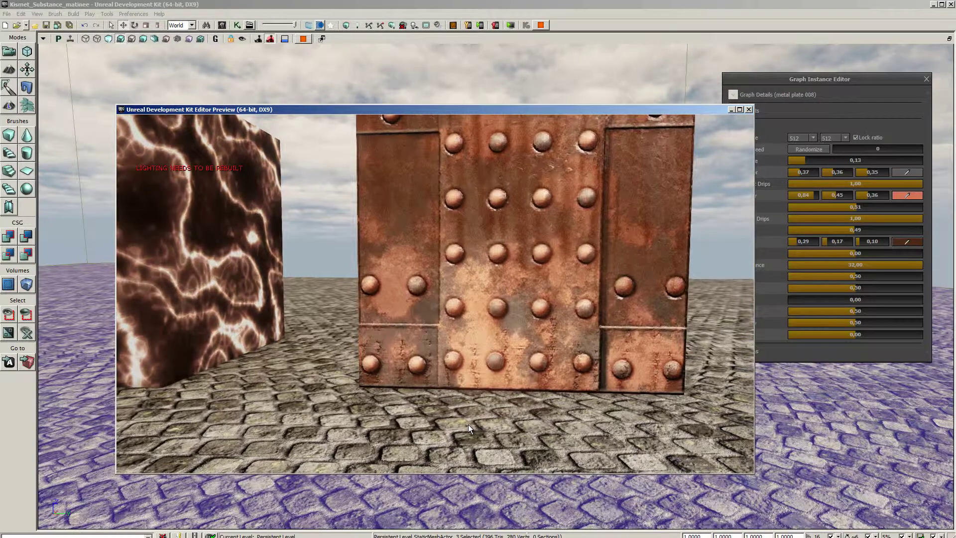
key("s")
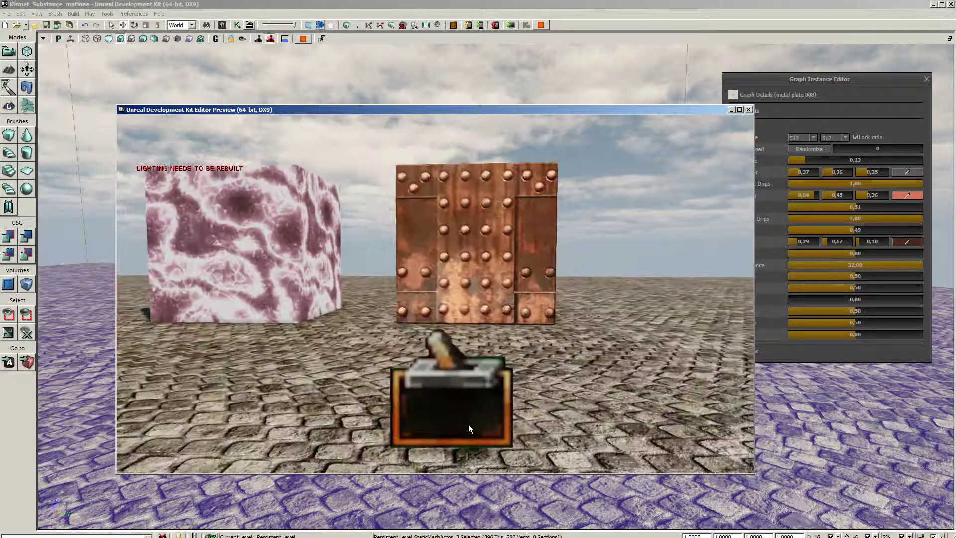
key("w")
key("s")
key("s")
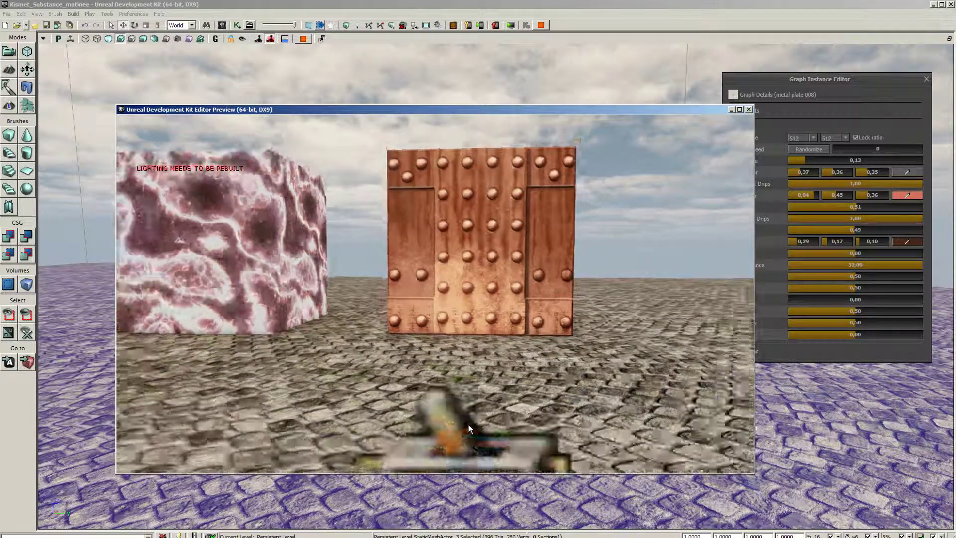
key("w")
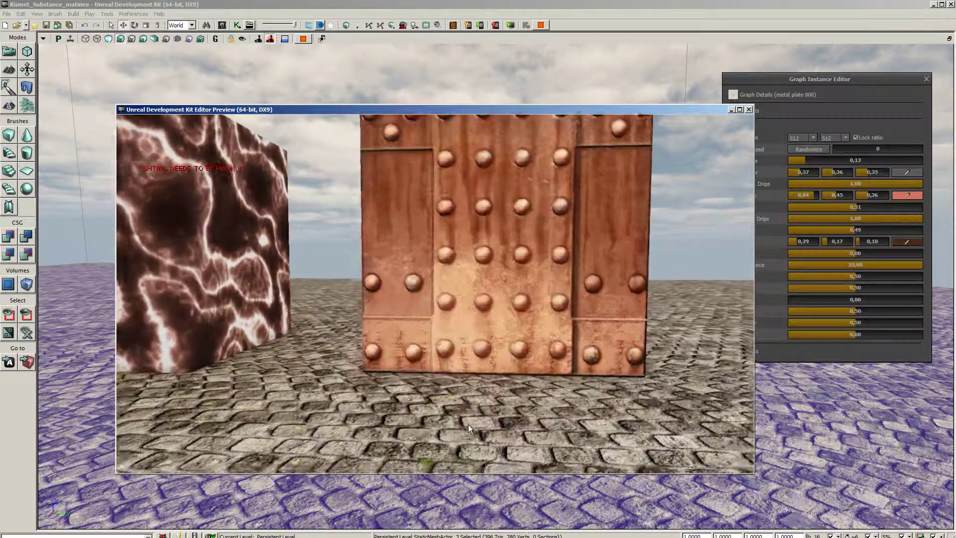
key("s")
key("s")
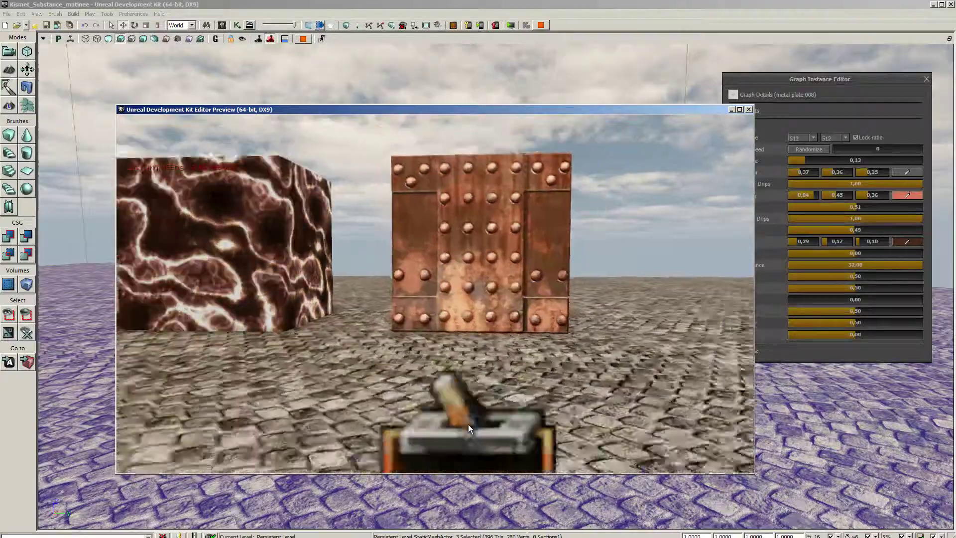